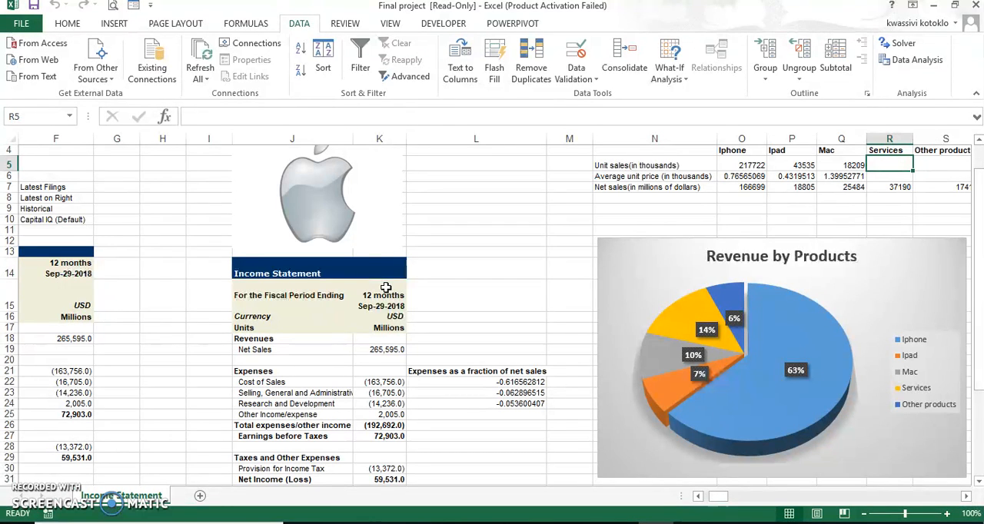
- Examine Apple's five-year income statement for 2014 to 2018, from net sales down to the supplementary info
{"action": "left_click", "coordinate": [394, 285]}
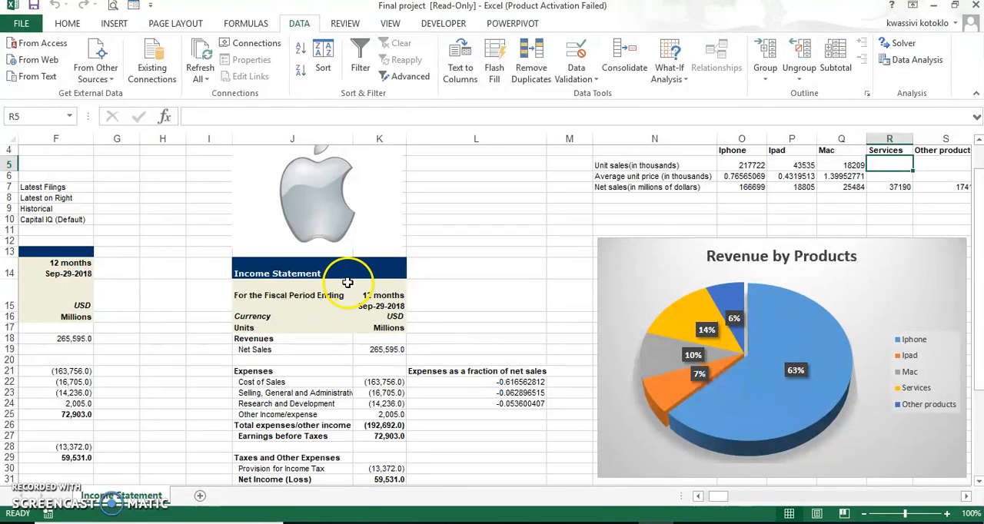
{"action": "left_click", "coordinate": [698, 497]}
{"action": "left_click", "coordinate": [698, 497]}
{"action": "left_click", "coordinate": [698, 497]}
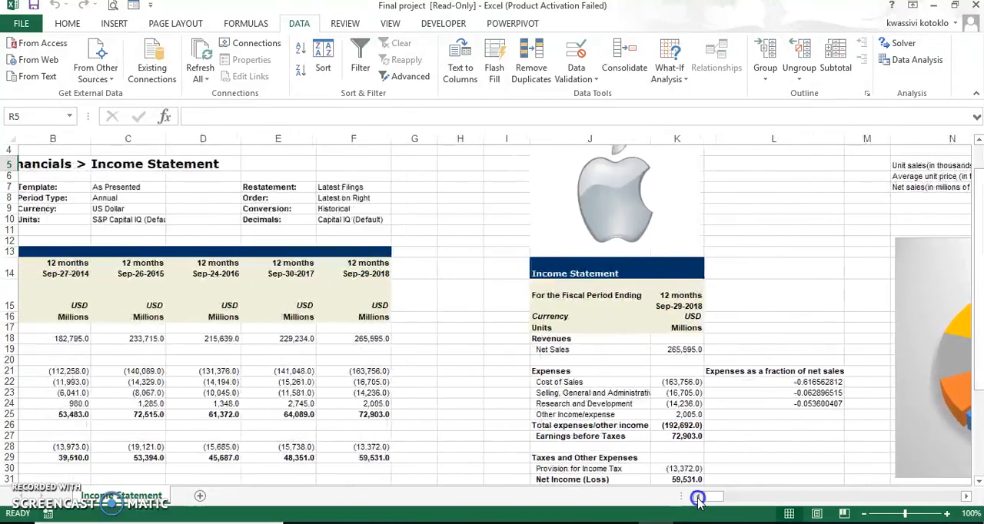
{"action": "left_click", "coordinate": [698, 498]}
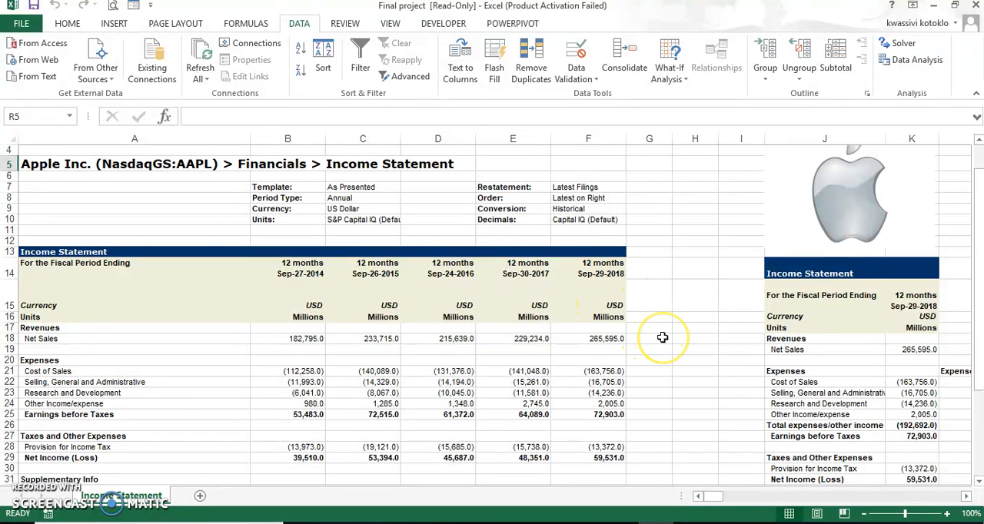
{"action": "scroll", "coordinate": [662, 337], "scroll_direction": "down", "scroll_amount": 1}
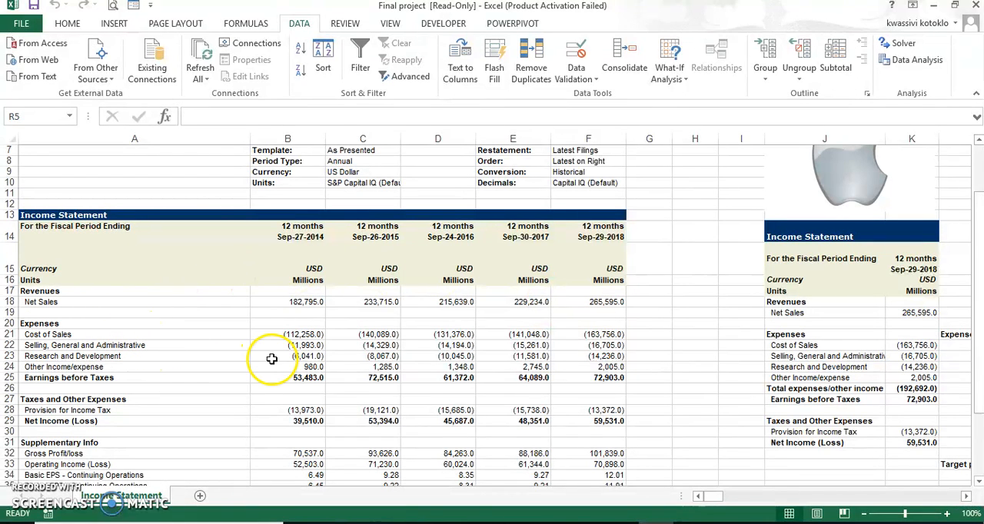
{"action": "scroll", "coordinate": [271, 359], "scroll_direction": "down", "scroll_amount": 1}
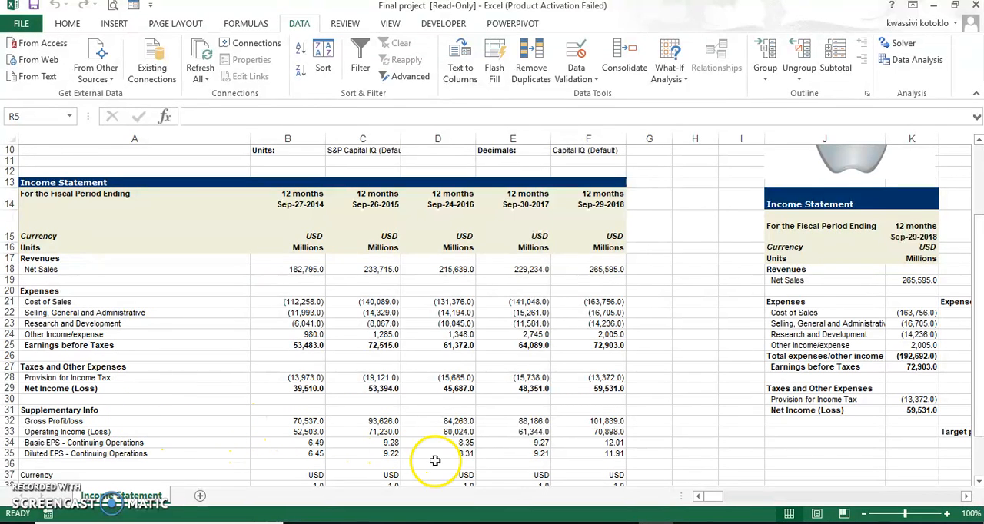
{"action": "scroll", "coordinate": [454, 435], "scroll_direction": "up", "scroll_amount": 3}
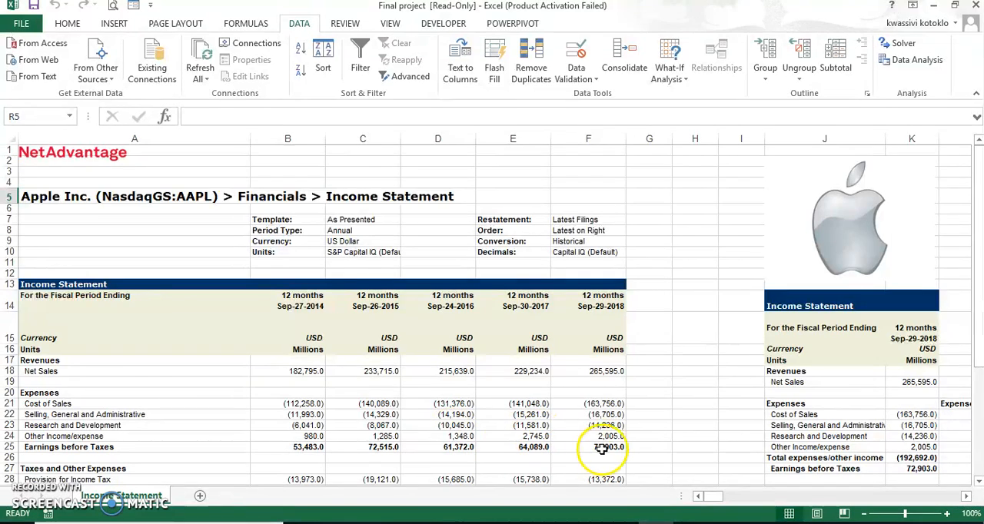
{"action": "scroll", "coordinate": [614, 409], "scroll_direction": "down", "scroll_amount": 2}
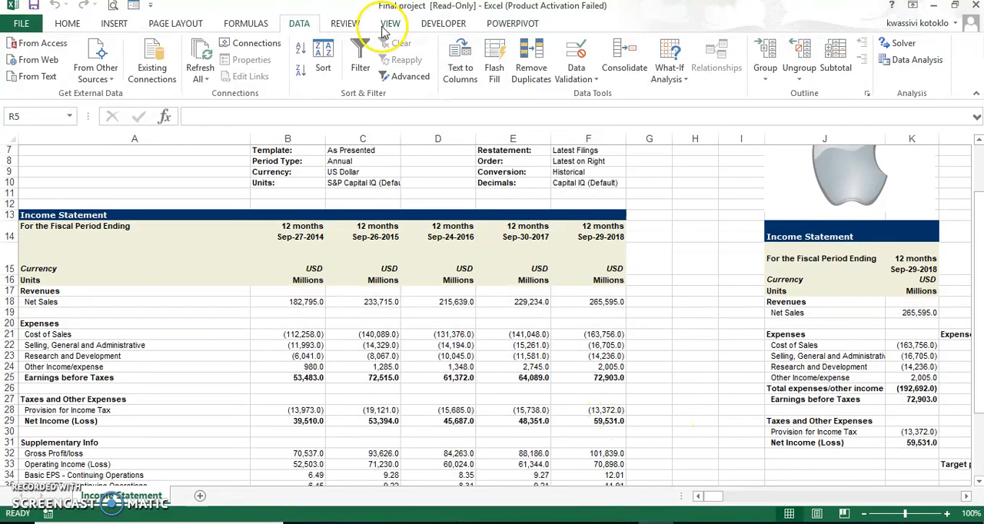
- Examine the unit sales, average price and net sales table by product and the Iphone slice of the Revenue by Products chart
{"action": "left_click", "coordinate": [966, 496]}
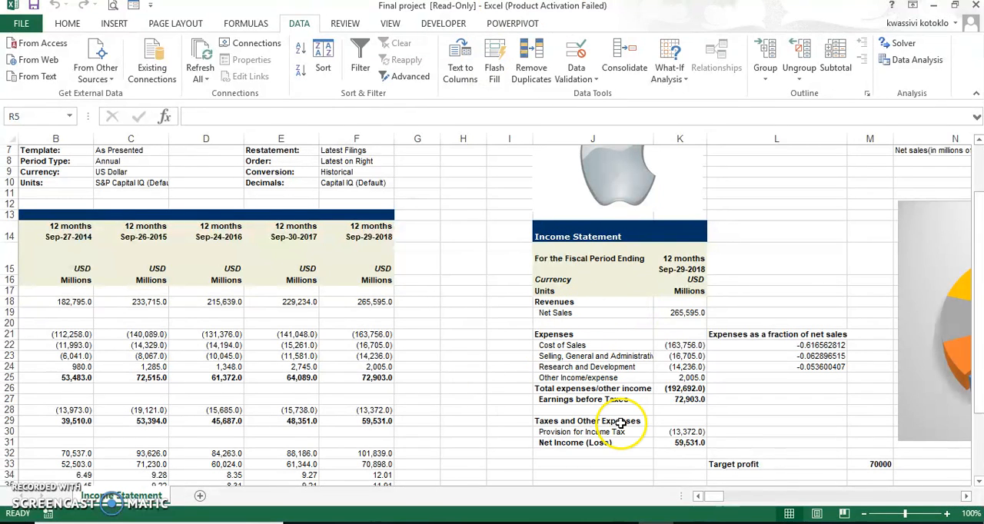
{"action": "scroll", "coordinate": [724, 384], "scroll_direction": "up", "scroll_amount": 2}
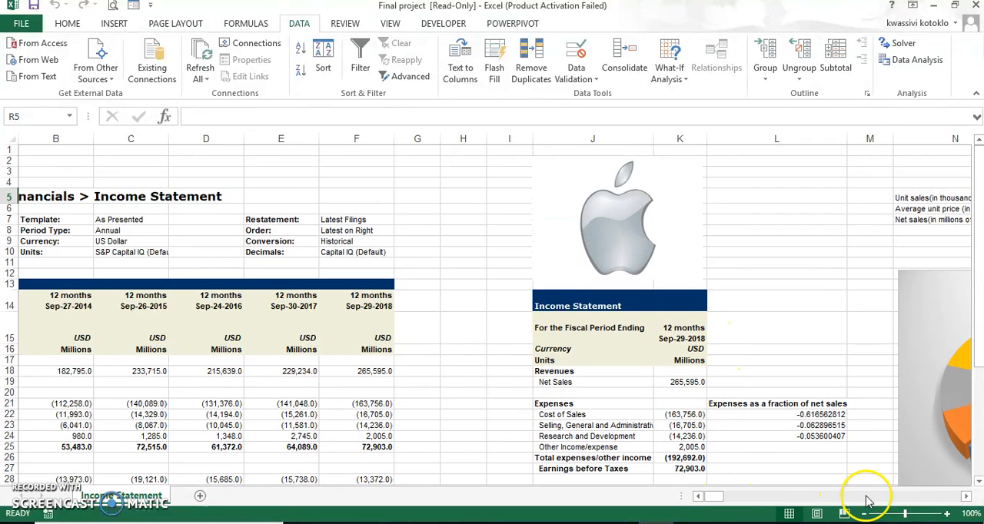
{"action": "left_click", "coordinate": [967, 497]}
{"action": "left_click", "coordinate": [967, 496]}
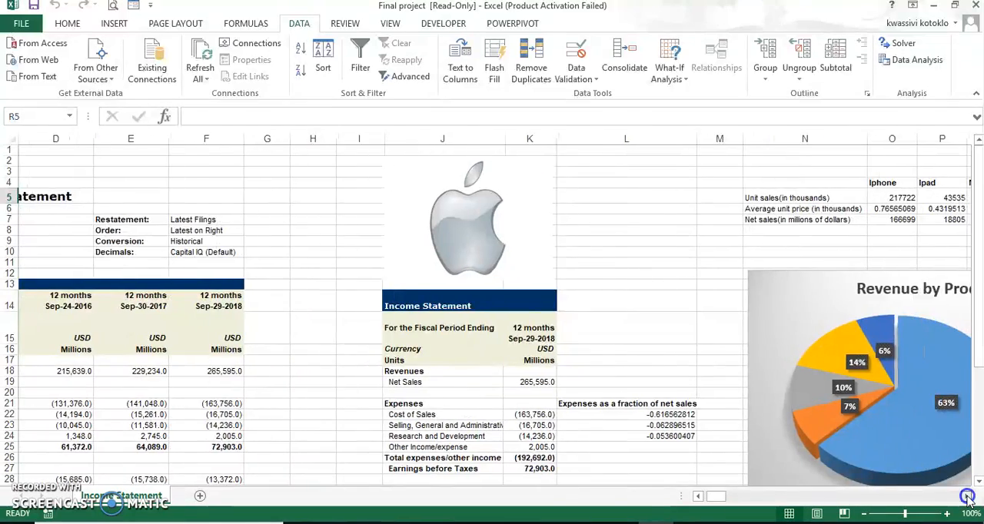
{"action": "left_click", "coordinate": [966, 497]}
{"action": "left_click", "coordinate": [967, 497]}
{"action": "left_click", "coordinate": [967, 497]}
{"action": "left_click", "coordinate": [967, 497]}
{"action": "left_click", "coordinate": [967, 498]}
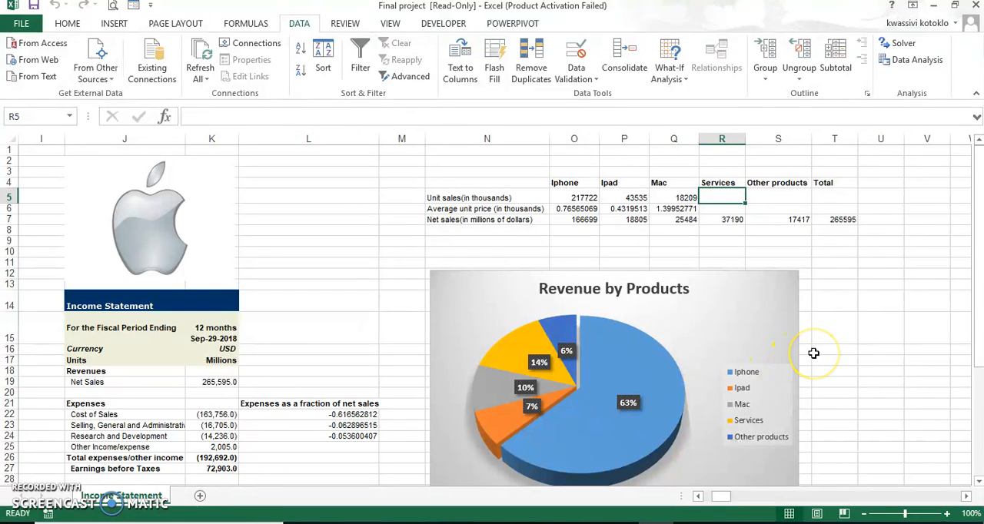
{"action": "scroll", "coordinate": [810, 355], "scroll_direction": "down", "scroll_amount": 1}
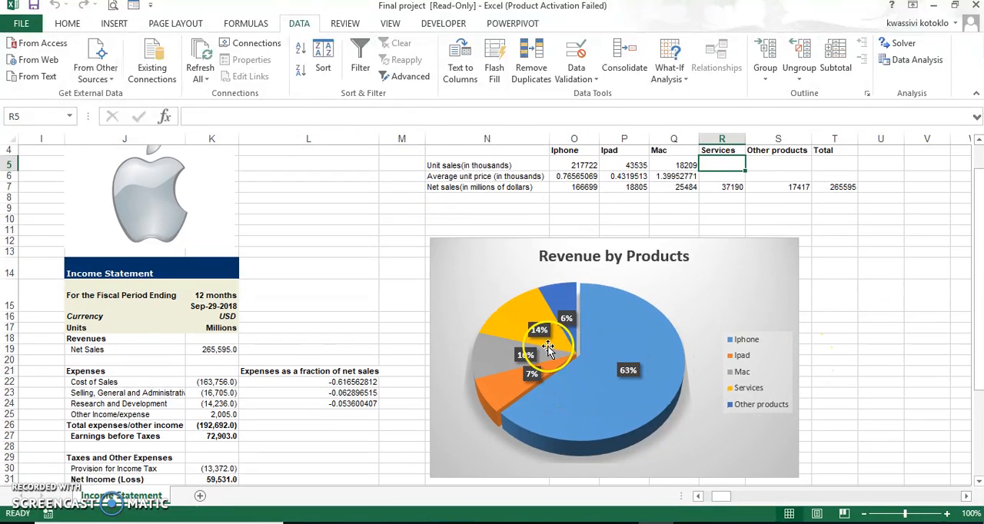
{"action": "mouse_move", "coordinate": [636, 384]}
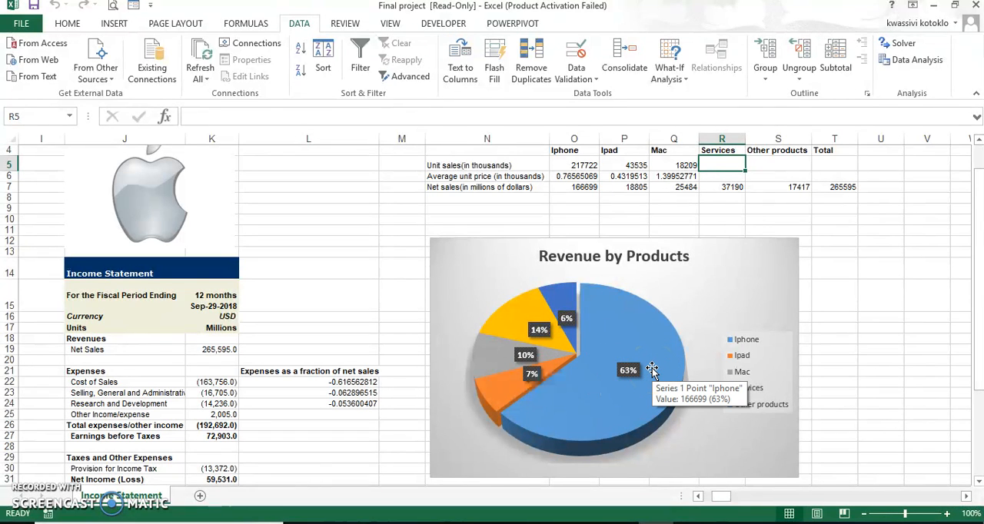
{"action": "scroll", "coordinate": [652, 370], "scroll_direction": "up", "scroll_amount": 1}
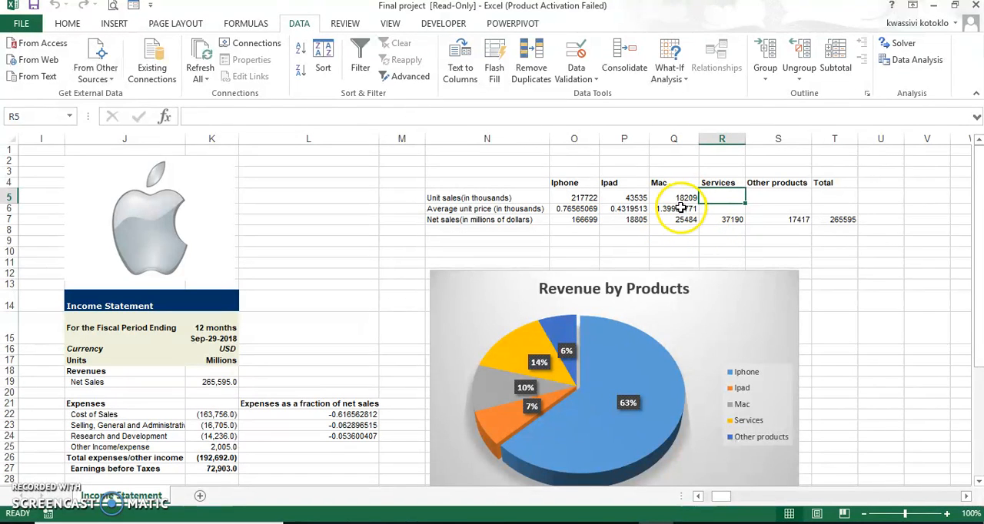
- Examine the total net sales, the formula in the 2018 Net Sales cell K19, the expense fractions and the target profit
{"action": "left_click", "coordinate": [831, 240]}
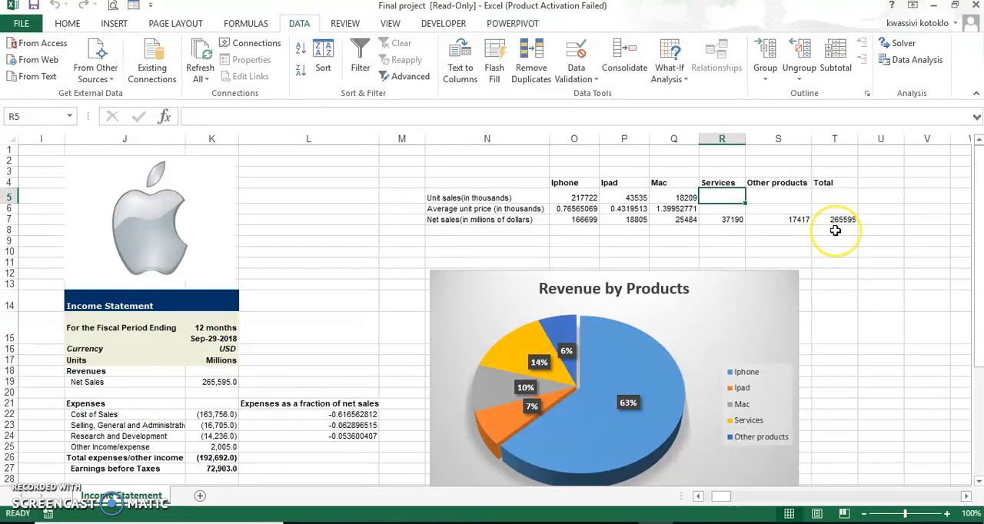
{"action": "scroll", "coordinate": [834, 232], "scroll_direction": "down", "scroll_amount": 1}
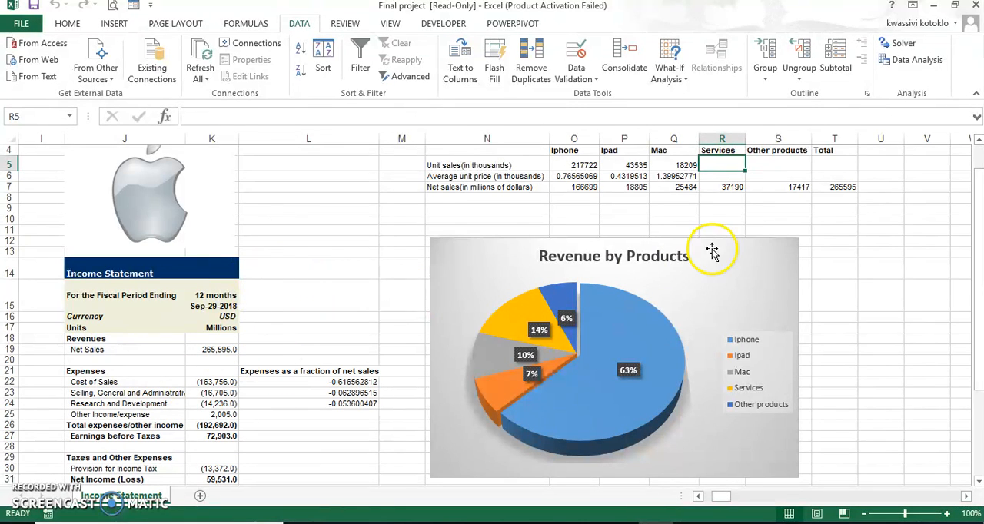
{"action": "left_click", "coordinate": [225, 351]}
{"action": "scroll", "coordinate": [280, 342], "scroll_direction": "down", "scroll_amount": 3}
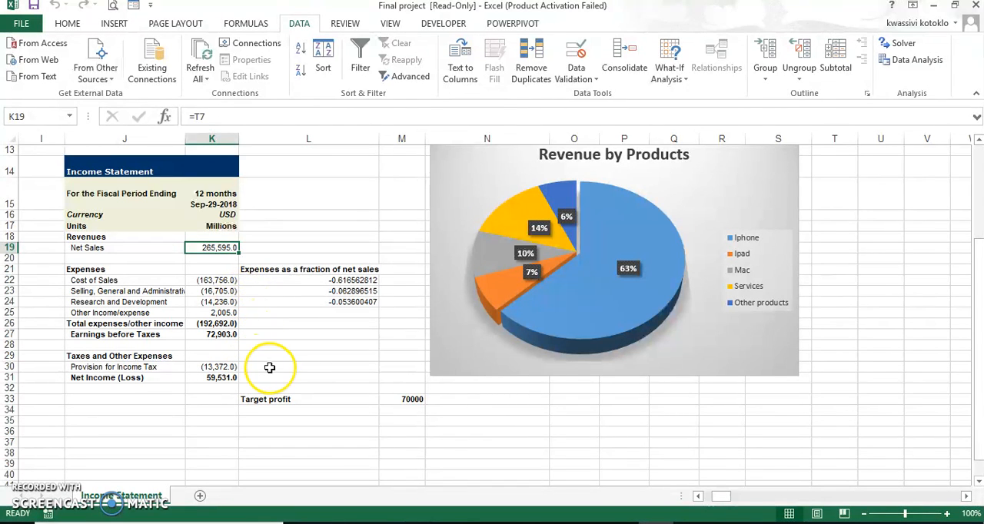
{"action": "scroll", "coordinate": [269, 367], "scroll_direction": "up", "scroll_amount": 2}
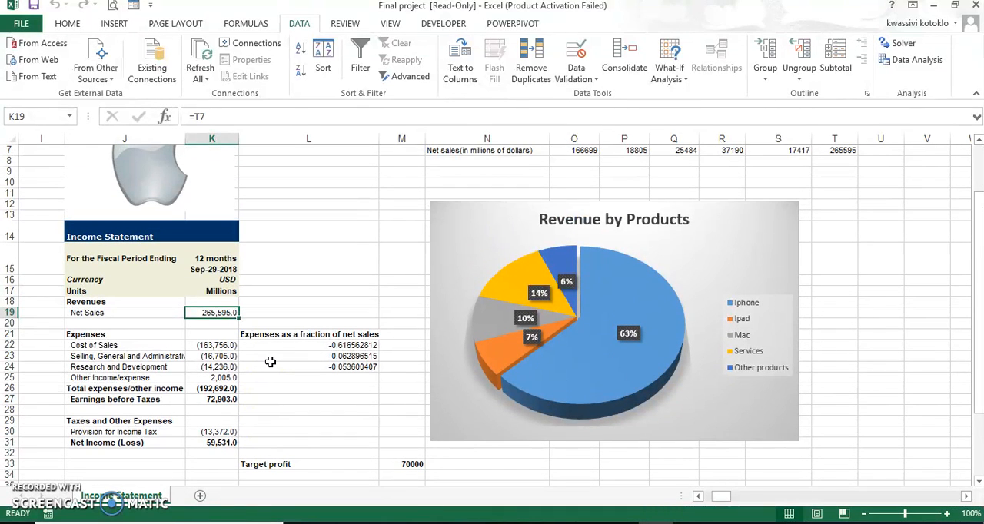
{"action": "scroll", "coordinate": [271, 354], "scroll_direction": "down", "scroll_amount": 1}
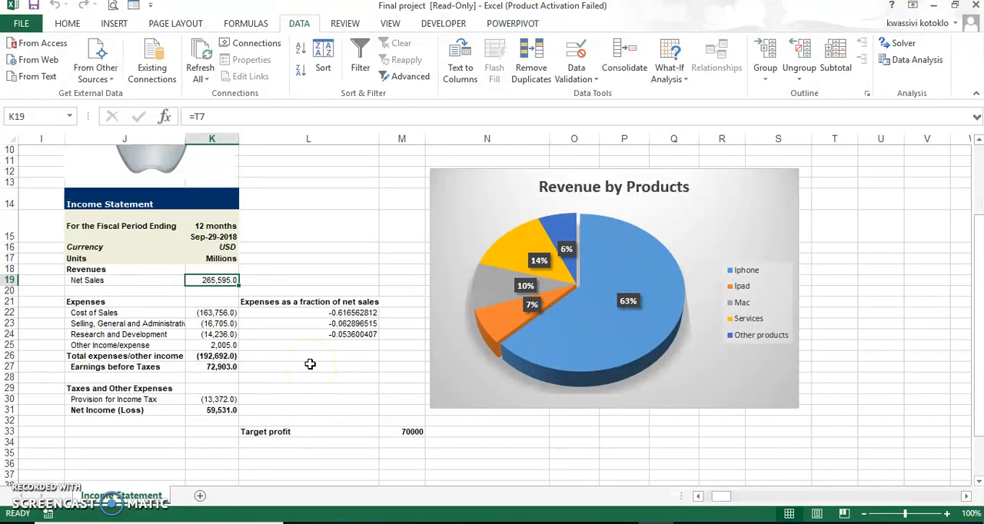
{"action": "scroll", "coordinate": [309, 364], "scroll_direction": "up", "scroll_amount": 1}
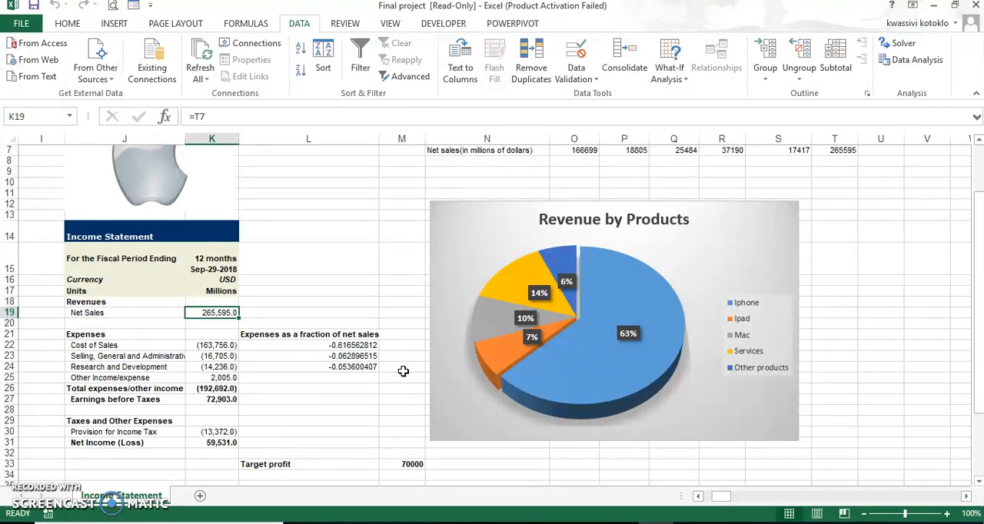
{"action": "scroll", "coordinate": [402, 369], "scroll_direction": "up", "scroll_amount": 1}
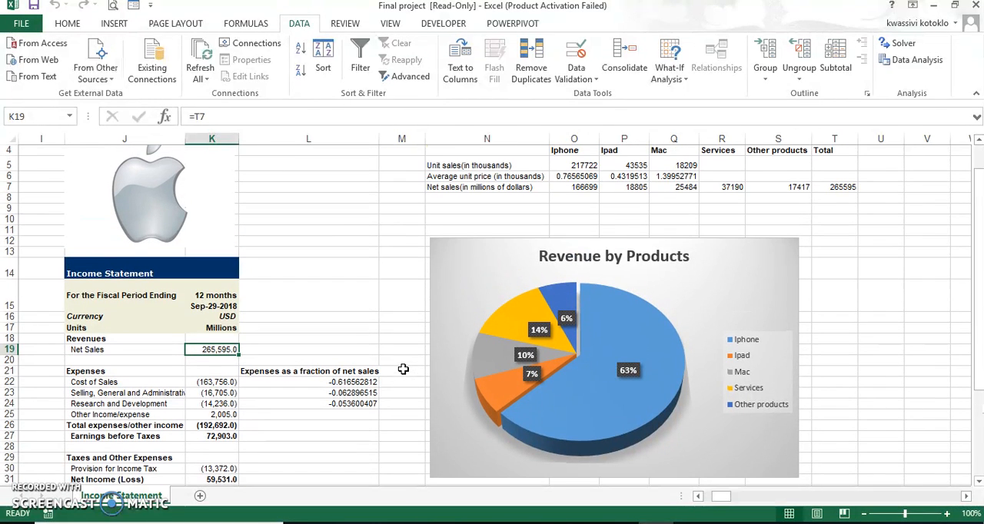
{"action": "scroll", "coordinate": [403, 369], "scroll_direction": "up", "scroll_amount": 1}
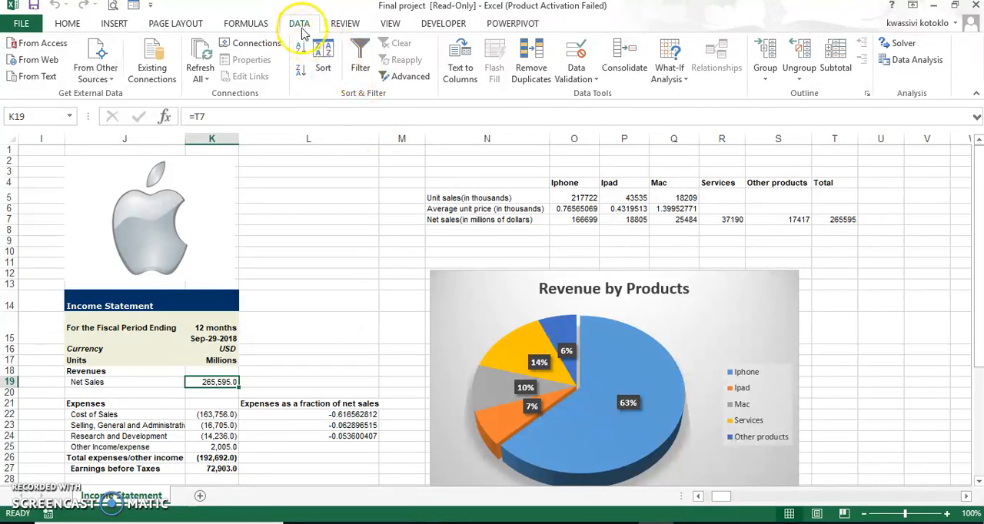
- Start Solver with the Net Income cell K31 as the objective and a target value of 70000
{"action": "left_click", "coordinate": [905, 47]}
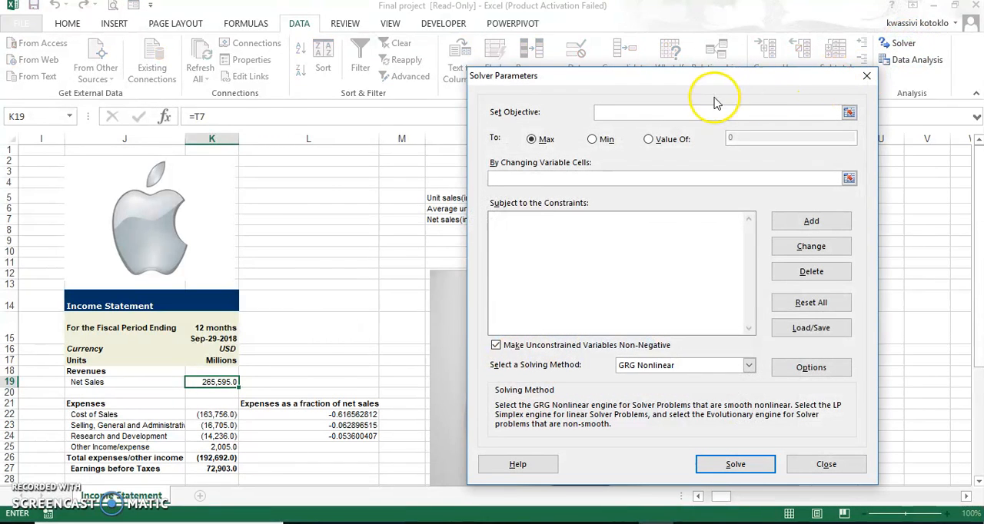
{"action": "scroll", "coordinate": [389, 335], "scroll_direction": "down", "scroll_amount": 2}
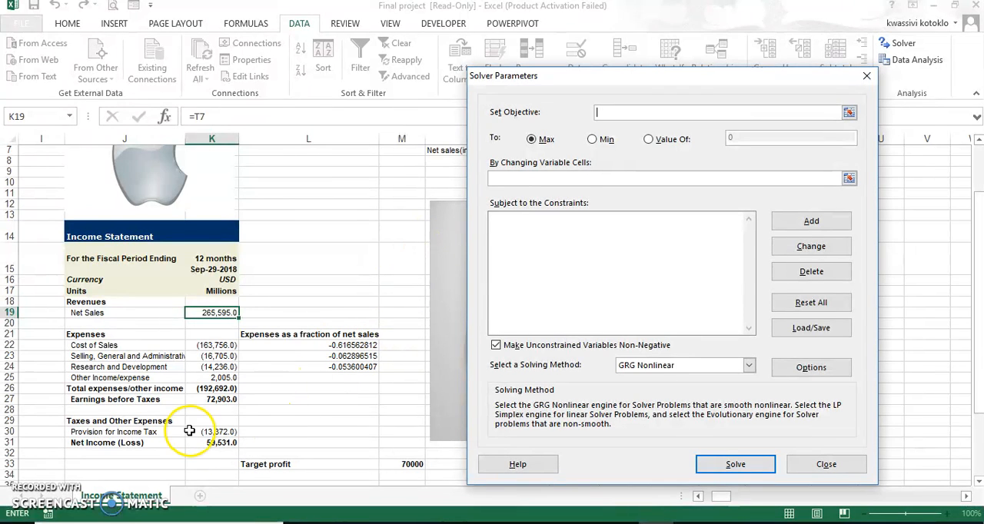
{"action": "left_click", "coordinate": [222, 444]}
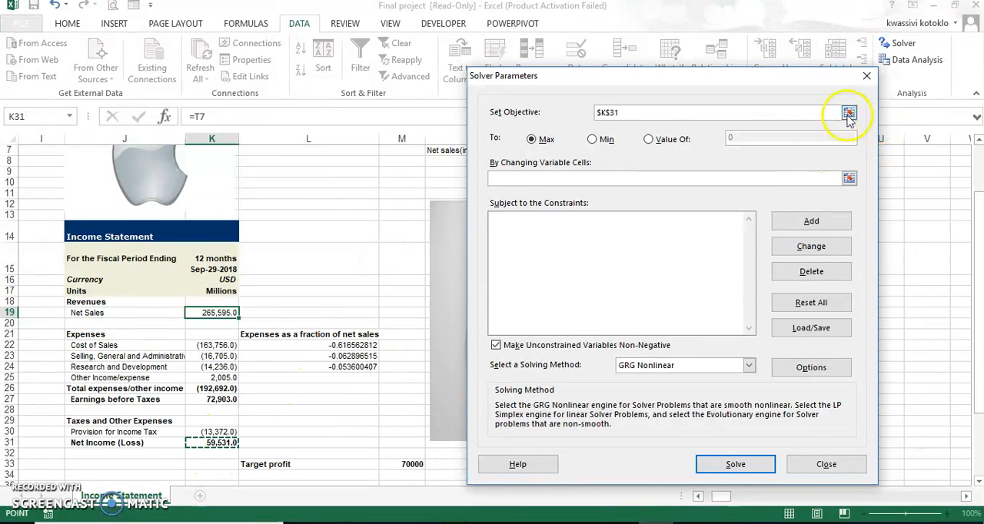
{"action": "left_click", "coordinate": [652, 141]}
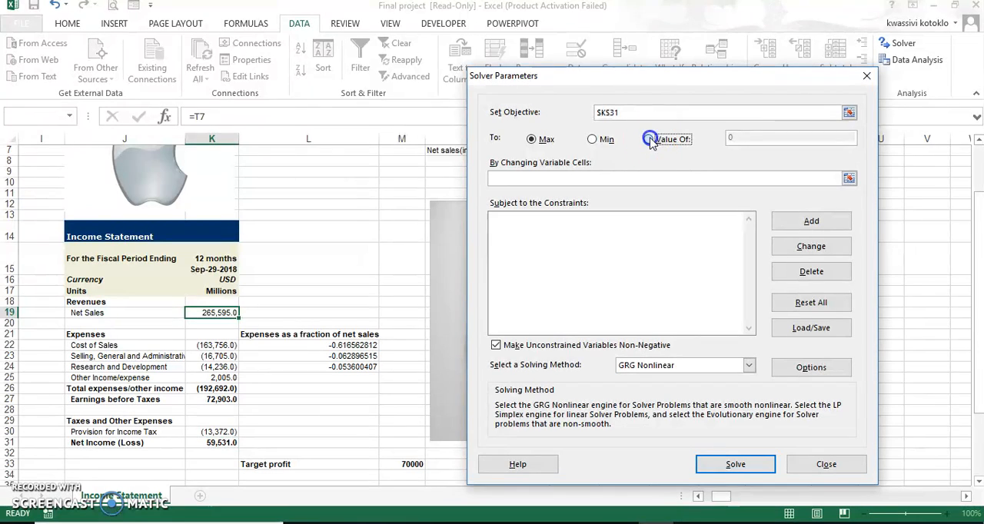
{"action": "left_click", "coordinate": [757, 141]}
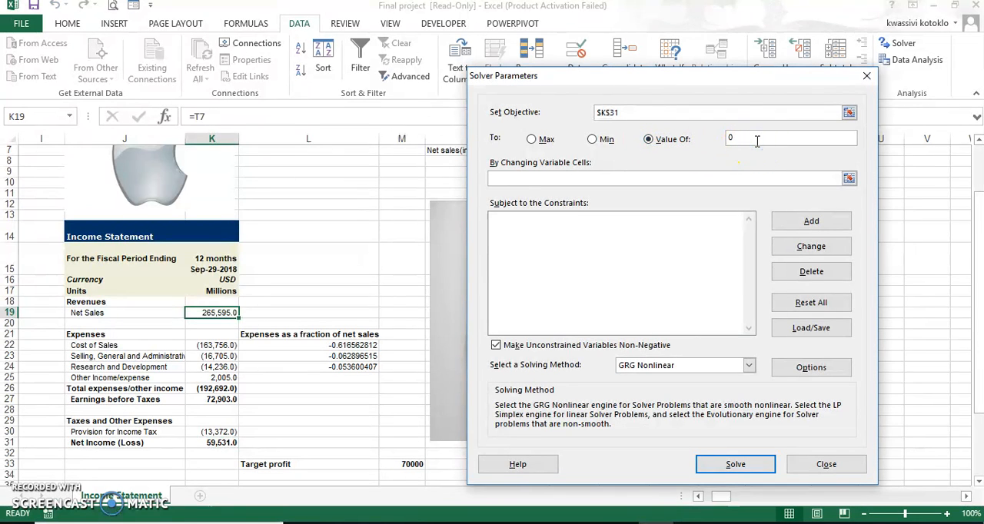
{"action": "type", "text": "0000"}
- Set Solver's changing variable cells to the Iphone, Ipad and Mac unit sales in O5, P5 and Q5
{"action": "left_click", "coordinate": [846, 180]}
{"action": "scroll", "coordinate": [829, 241], "scroll_direction": "up", "scroll_amount": 1}
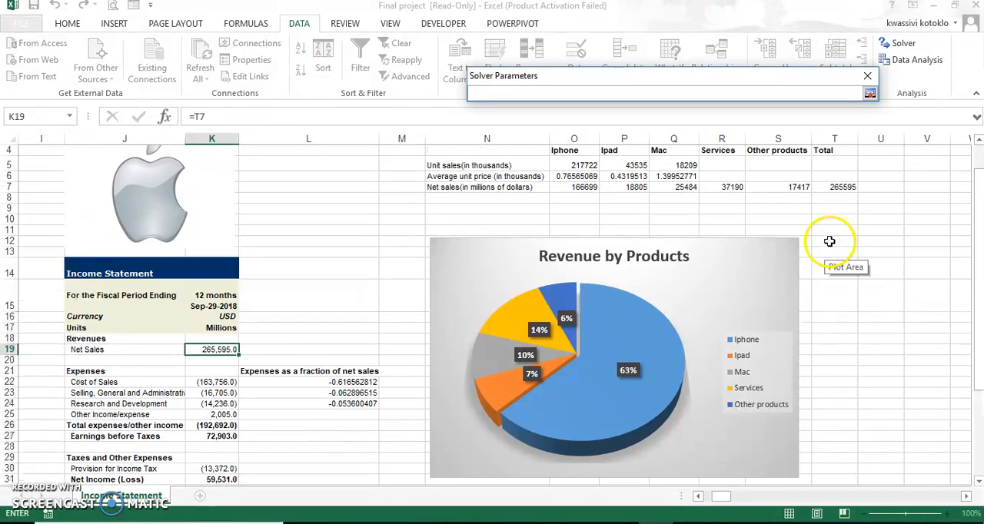
{"action": "left_click", "coordinate": [584, 166]}
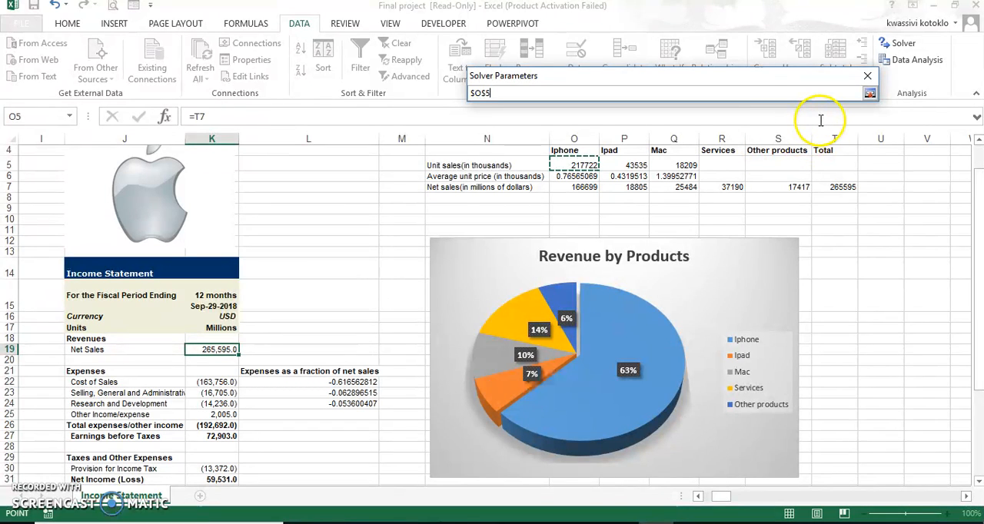
{"action": "left_click", "coordinate": [871, 93]}
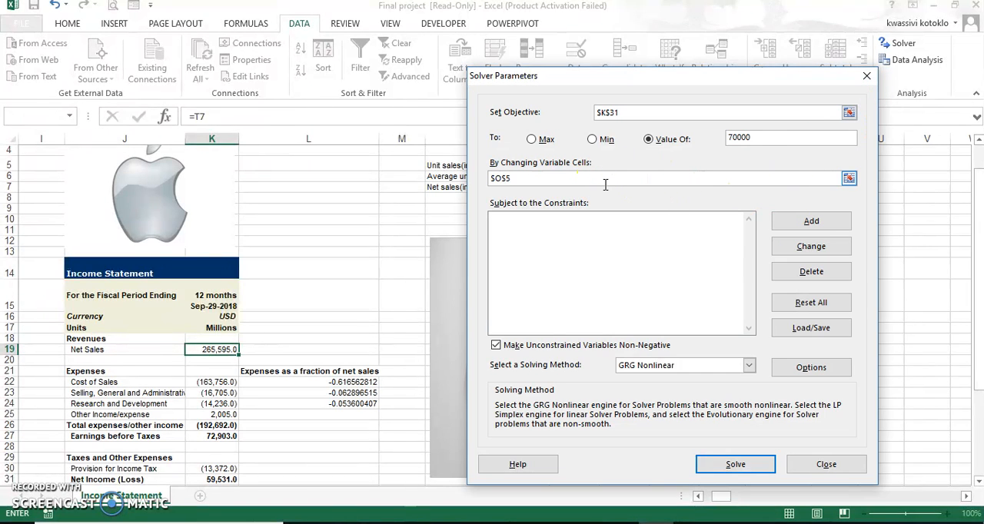
{"action": "type", "text": ","}
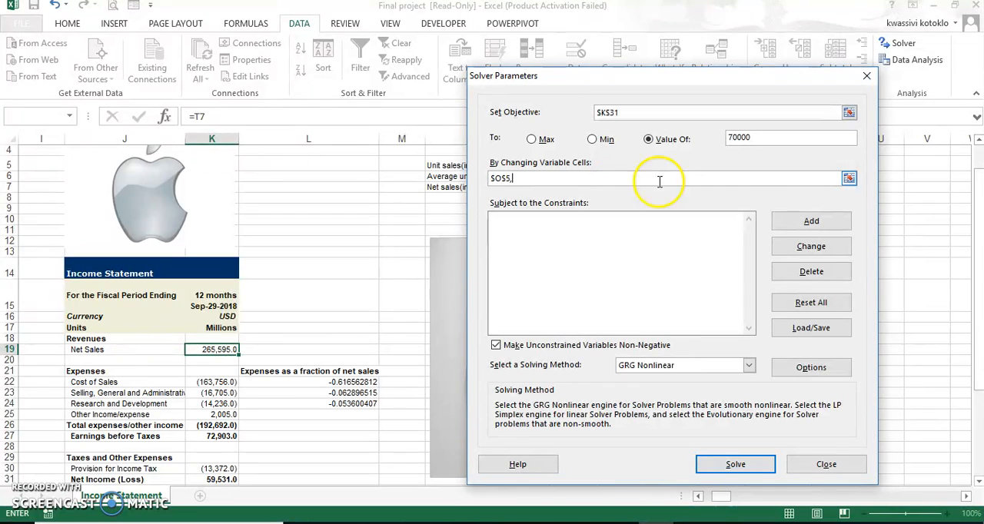
{"action": "left_click", "coordinate": [848, 178]}
{"action": "left_click", "coordinate": [646, 166]}
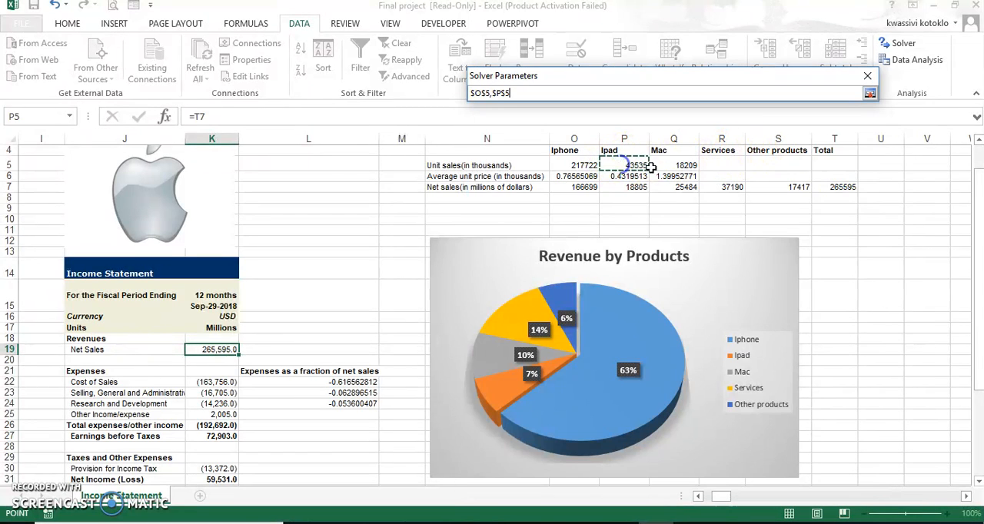
{"action": "left_click", "coordinate": [680, 164]}
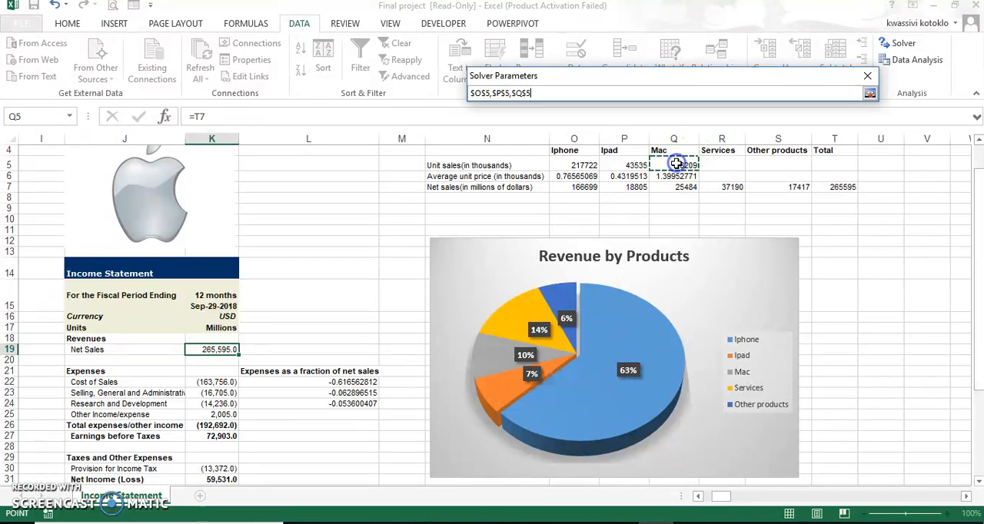
{"action": "left_click", "coordinate": [869, 94]}
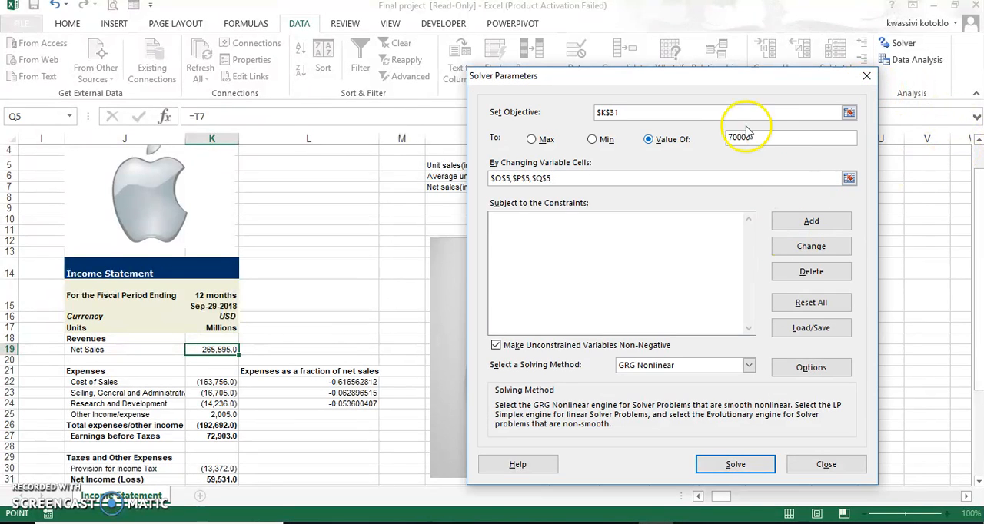
- Add a Solver constraint requiring the Iphone unit sales in O5 to be >= 217722
{"action": "left_click", "coordinate": [799, 227]}
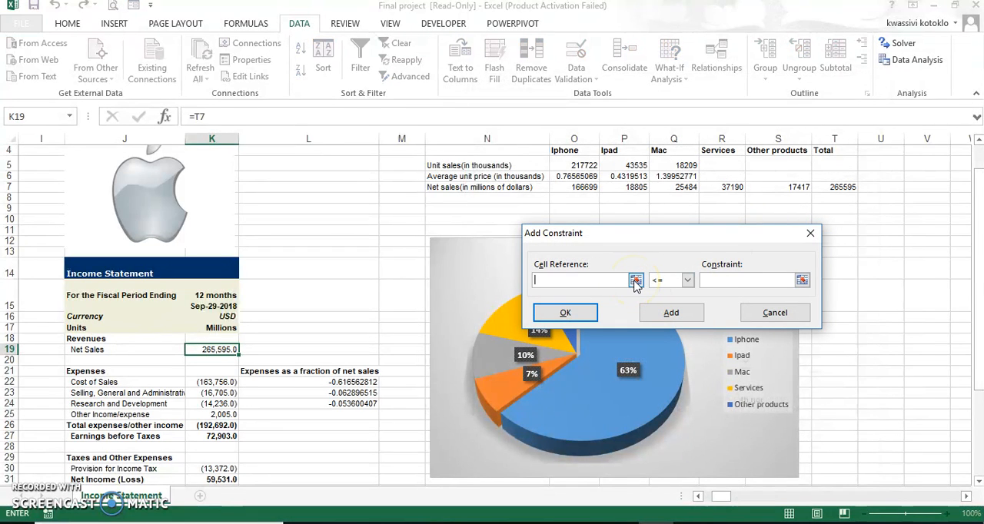
{"action": "left_click", "coordinate": [635, 280]}
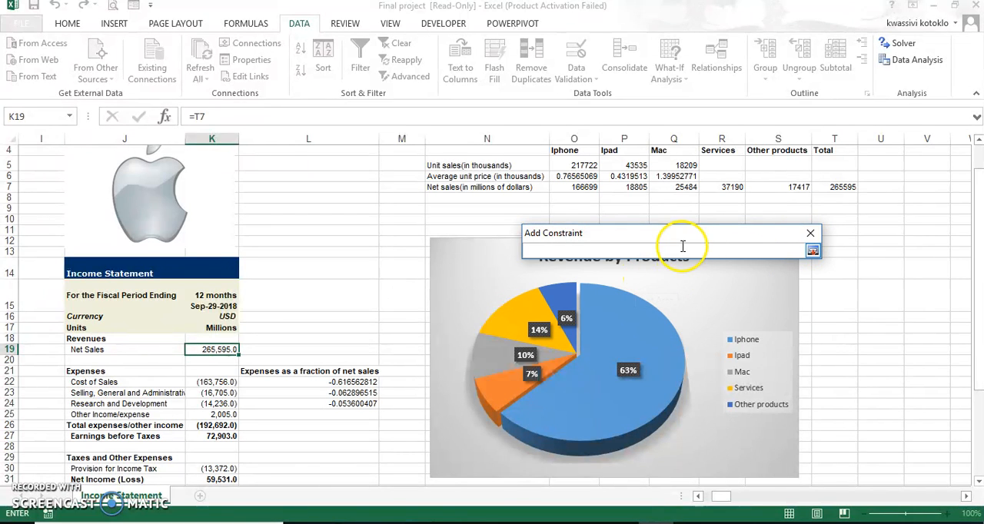
{"action": "left_click", "coordinate": [813, 250]}
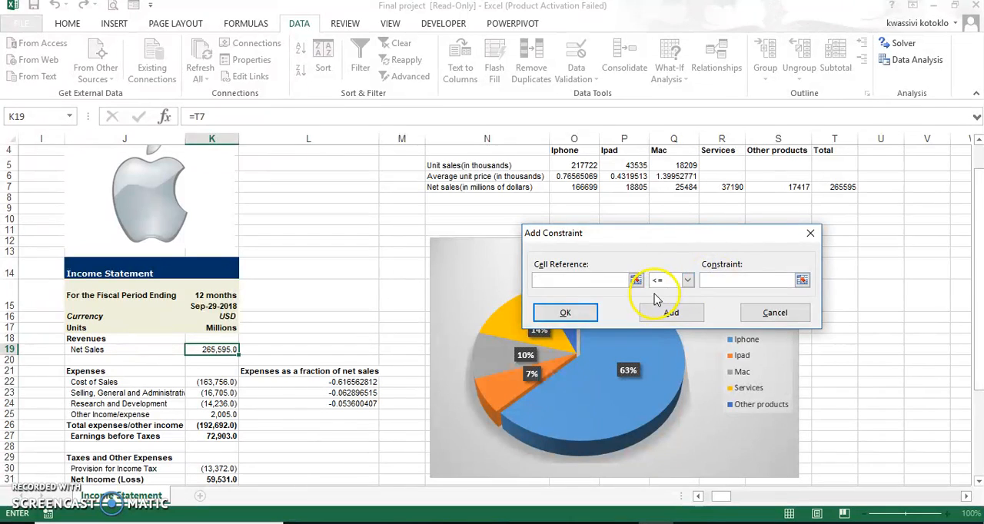
{"action": "left_click", "coordinate": [575, 165]}
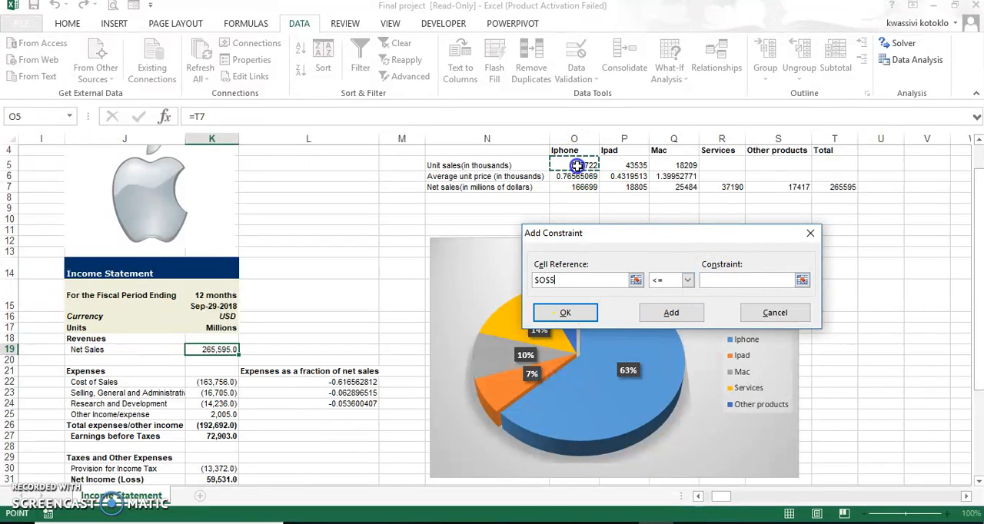
{"action": "left_click", "coordinate": [688, 281]}
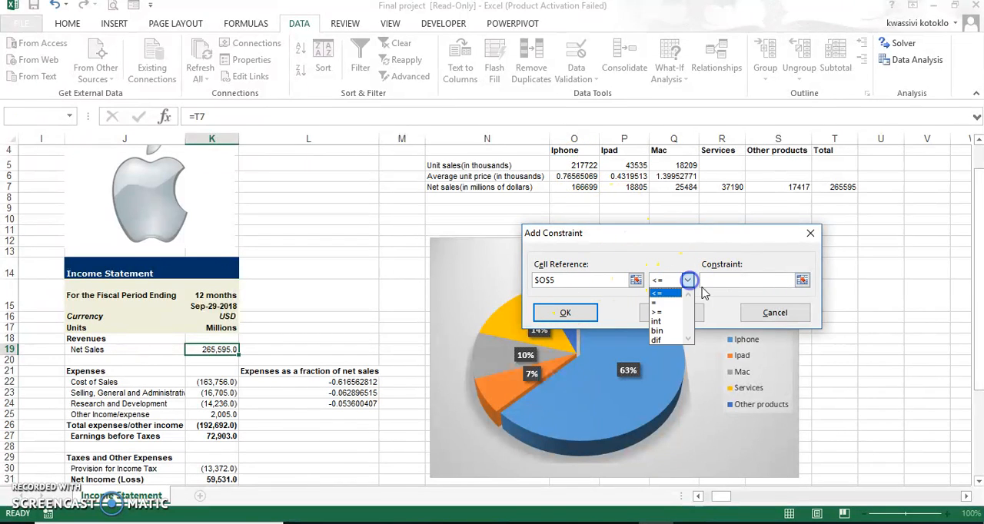
{"action": "left_click", "coordinate": [660, 308]}
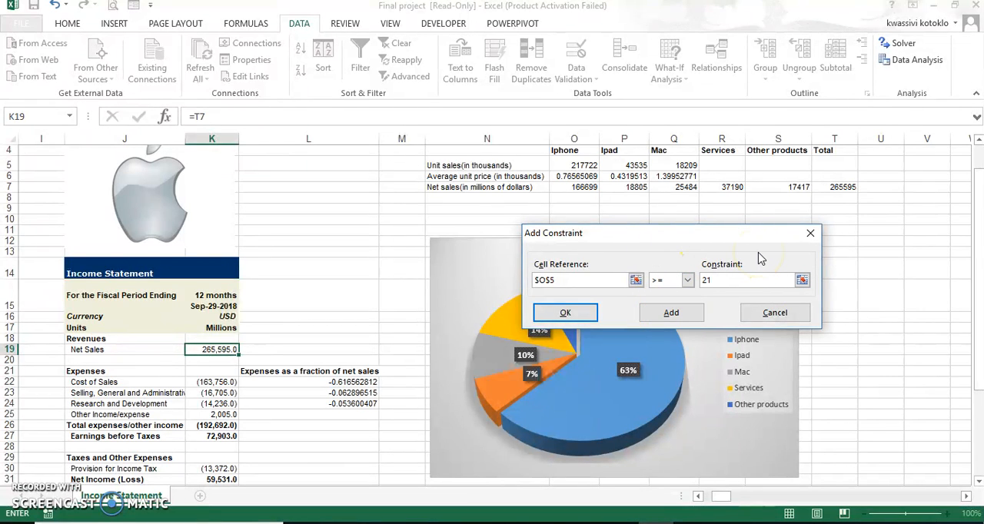
{"action": "type", "text": "217722"}
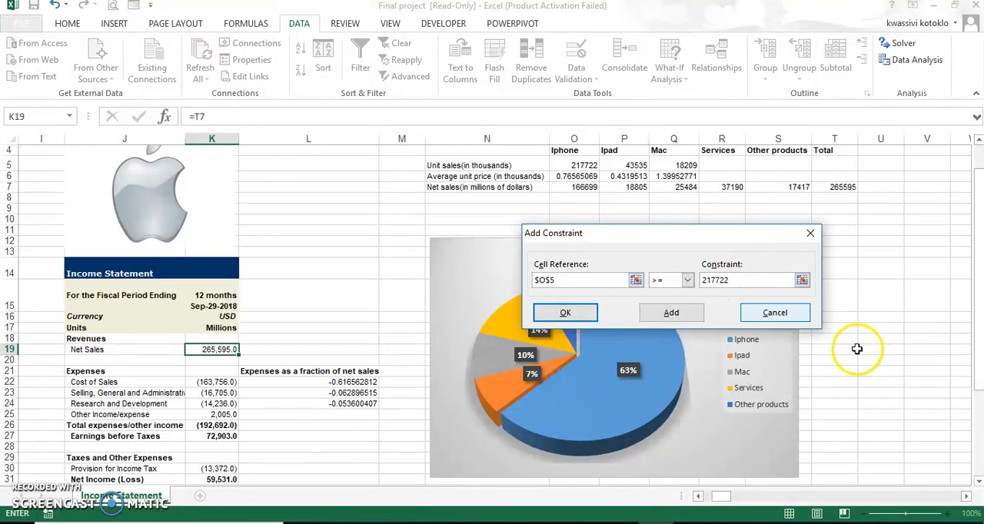
{"action": "left_click", "coordinate": [667, 313]}
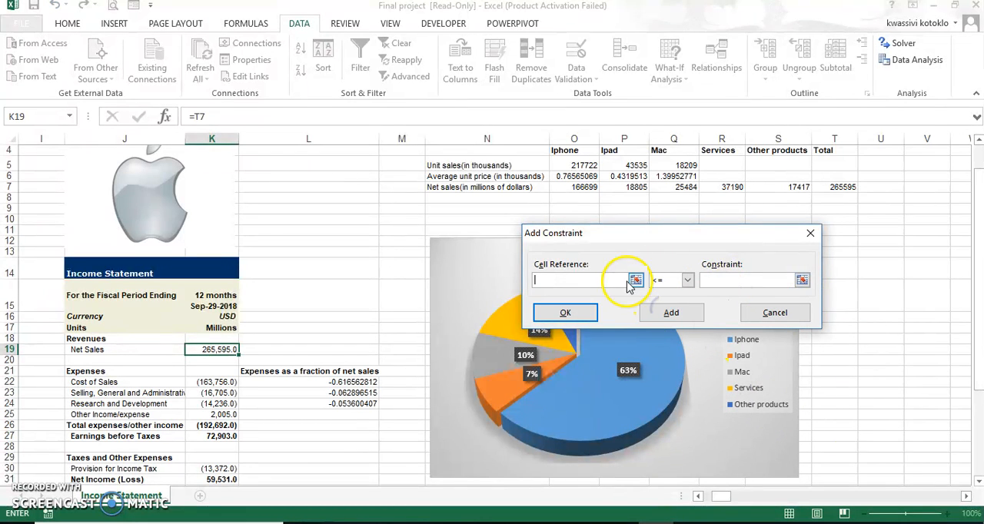
- Add a constraint requiring the Ipad unit sales in P5 to be >= 43535
{"action": "left_click", "coordinate": [687, 279]}
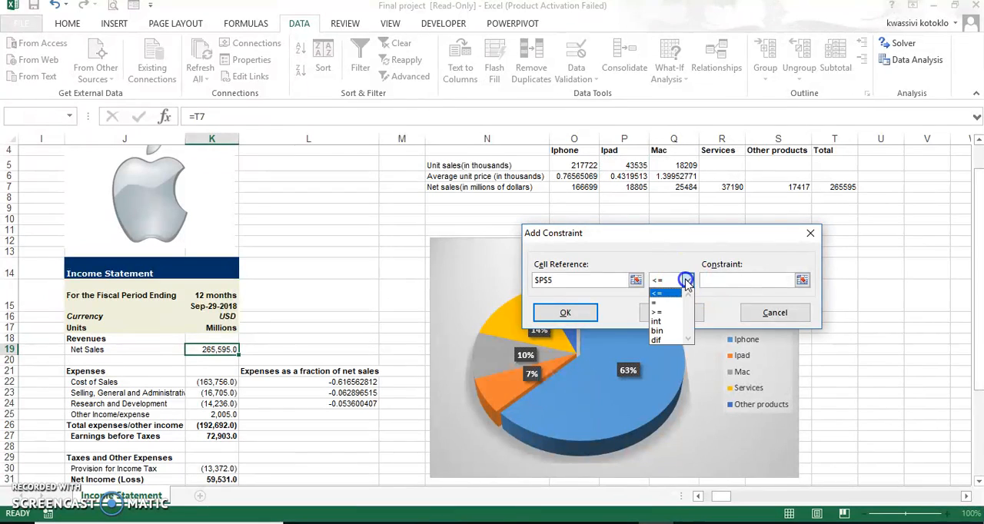
{"action": "left_click", "coordinate": [661, 312]}
{"action": "left_click", "coordinate": [755, 283]}
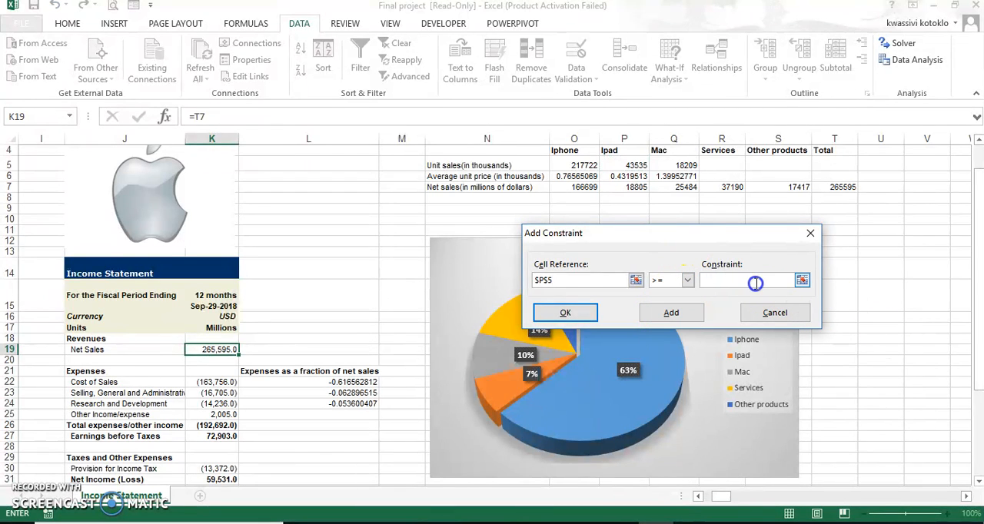
{"action": "type", "text": "43535"}
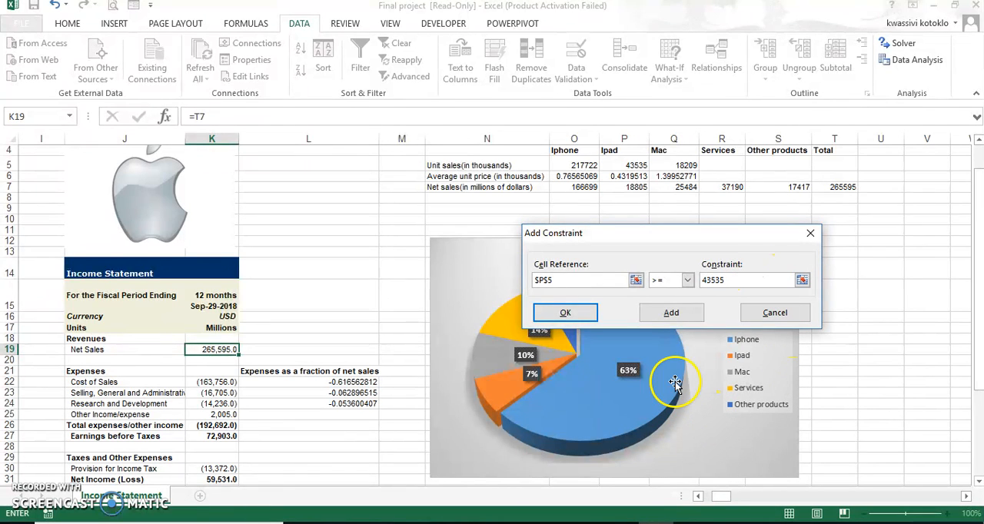
{"action": "left_click", "coordinate": [682, 316]}
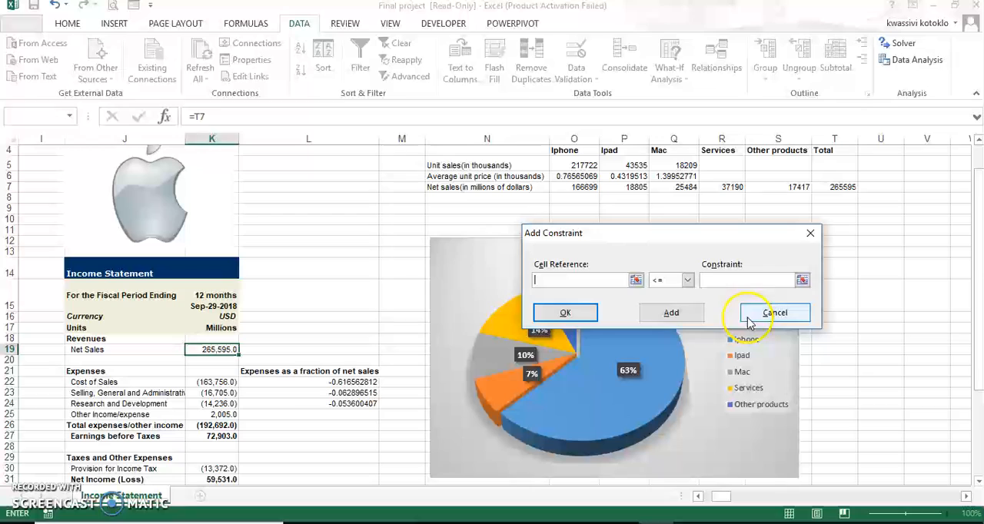
- Add a constraint requiring the Mac unit sales in Q5 to be >= 18209
{"action": "left_click", "coordinate": [686, 165]}
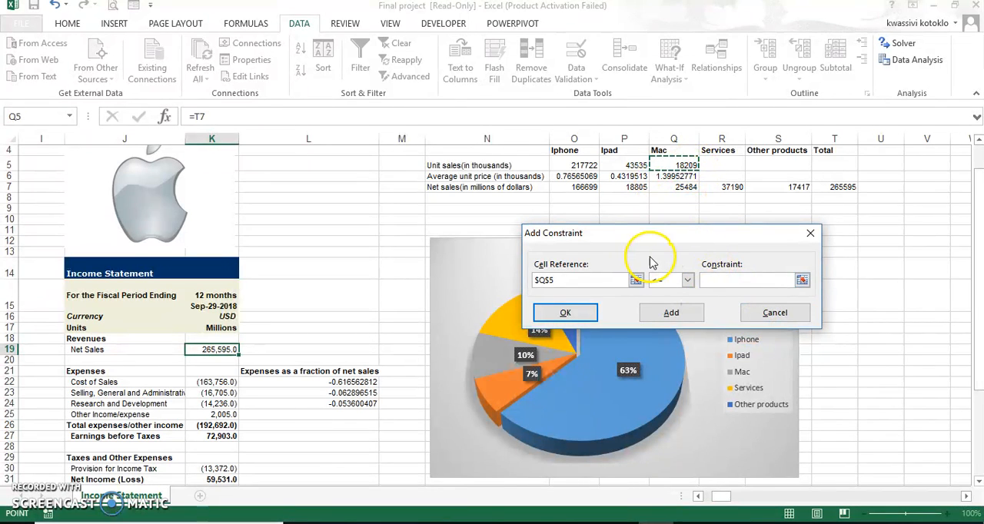
{"action": "left_click", "coordinate": [687, 280]}
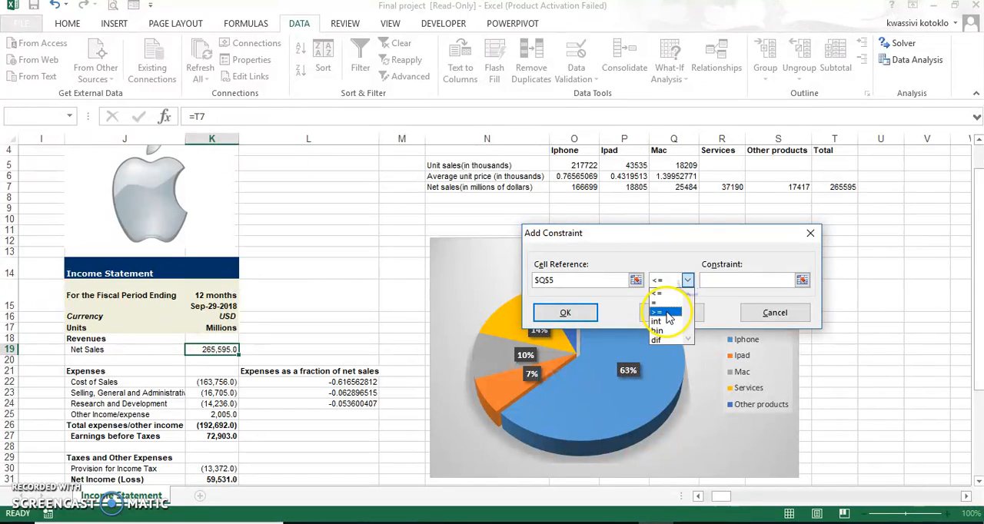
{"action": "left_click", "coordinate": [668, 313]}
{"action": "left_click", "coordinate": [736, 280]}
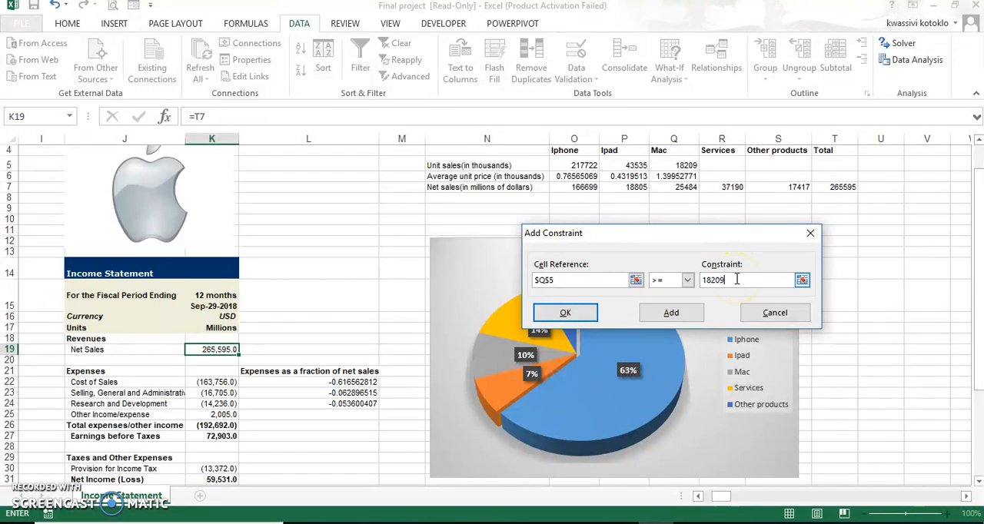
{"action": "left_click", "coordinate": [667, 312]}
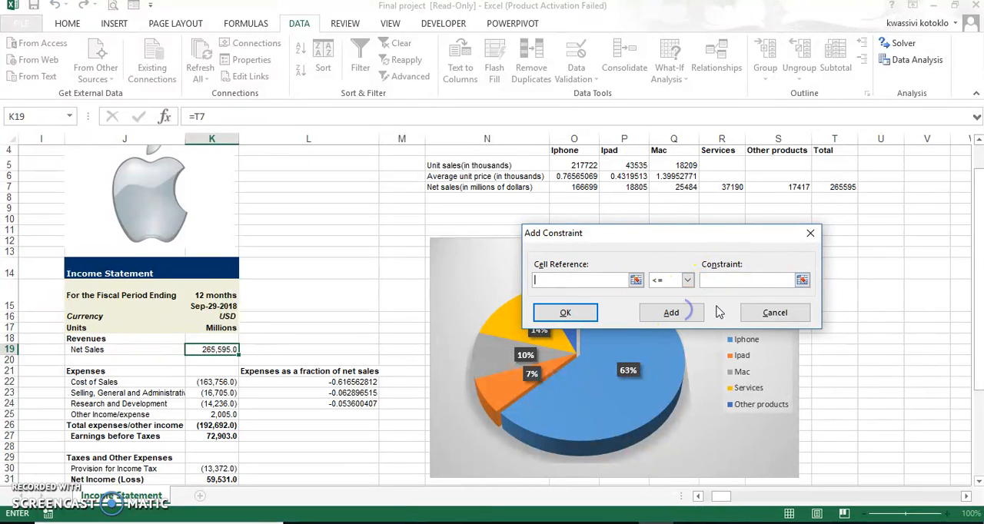
- Add integer (int) constraints for the Iphone, Ipad and Mac unit sales in O5, P5 and Q5
{"action": "left_click", "coordinate": [591, 166]}
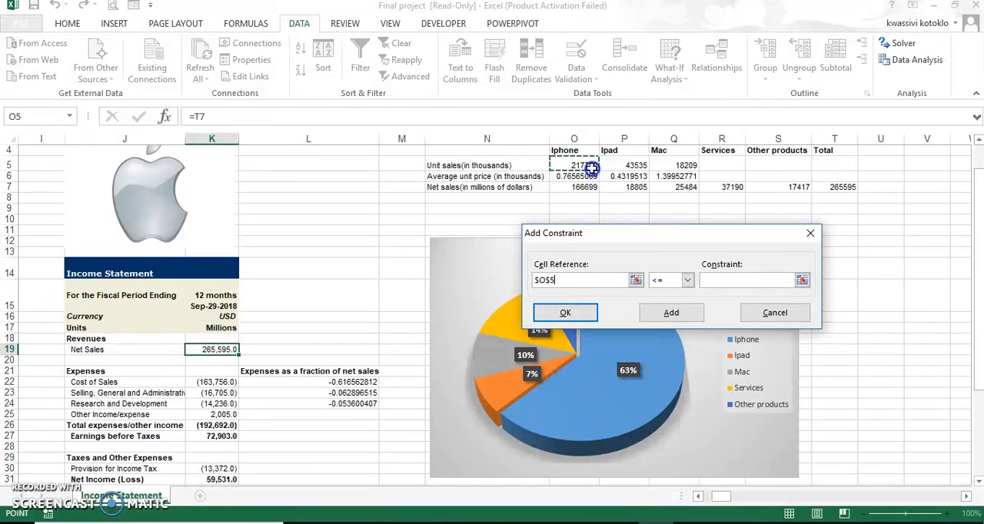
{"action": "left_click", "coordinate": [690, 281]}
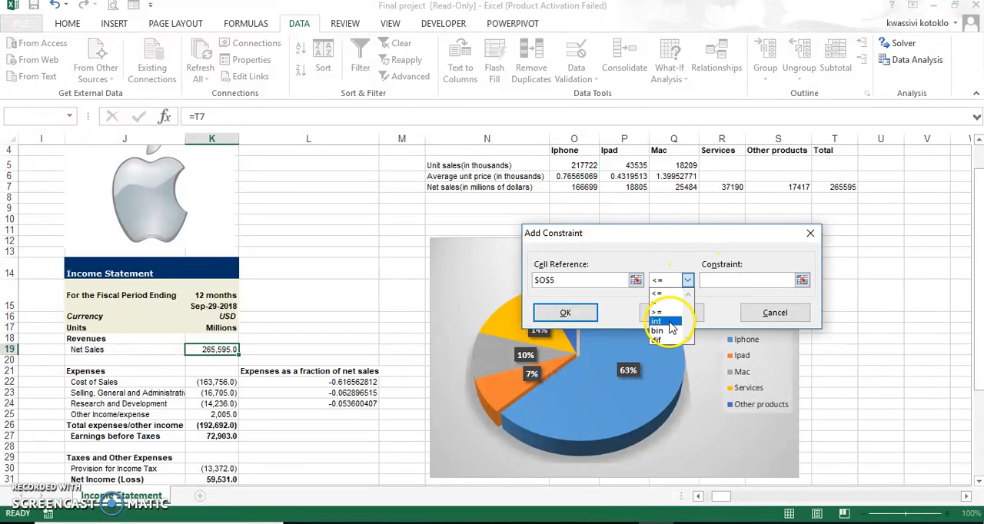
{"action": "left_click", "coordinate": [668, 323]}
{"action": "left_click", "coordinate": [671, 314]}
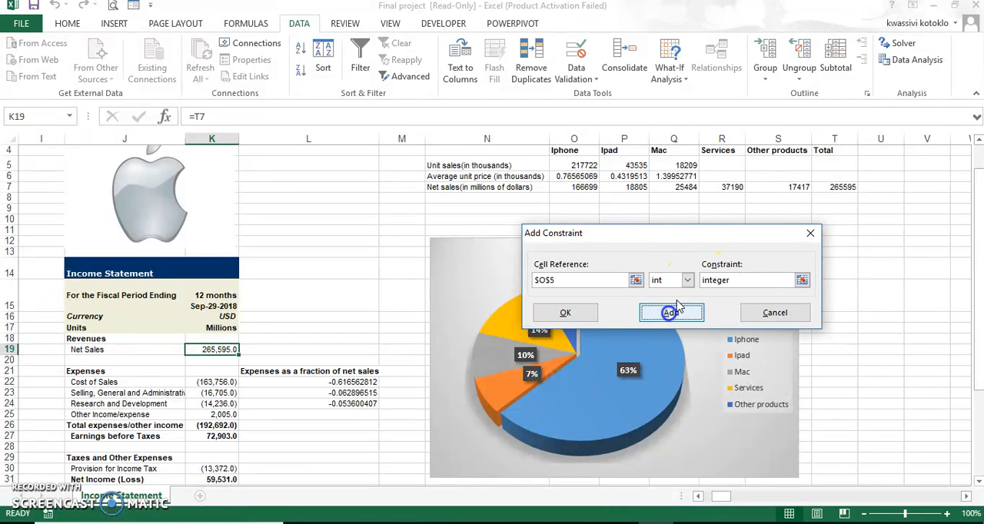
{"action": "left_click", "coordinate": [635, 166]}
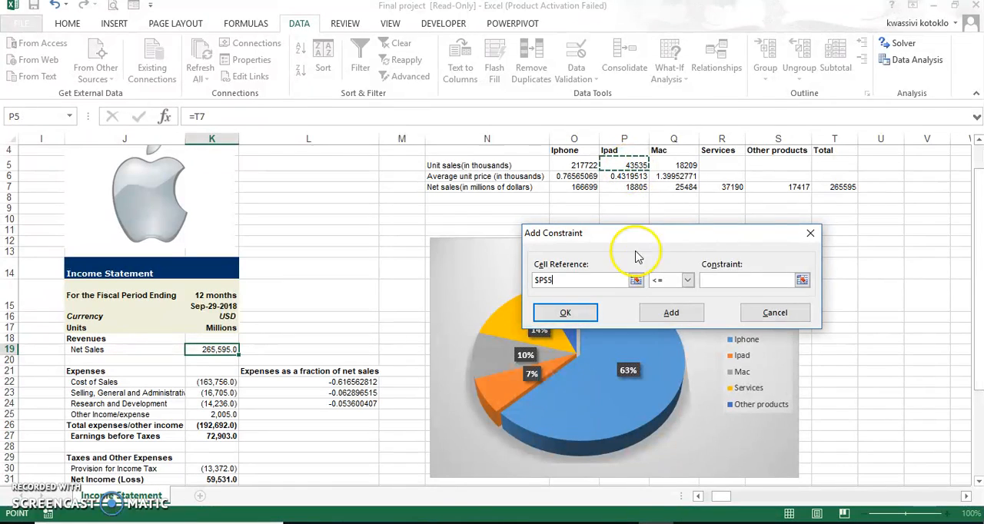
{"action": "left_click", "coordinate": [687, 280]}
{"action": "left_click", "coordinate": [661, 322]}
{"action": "left_click", "coordinate": [688, 312]}
{"action": "left_click", "coordinate": [686, 166]}
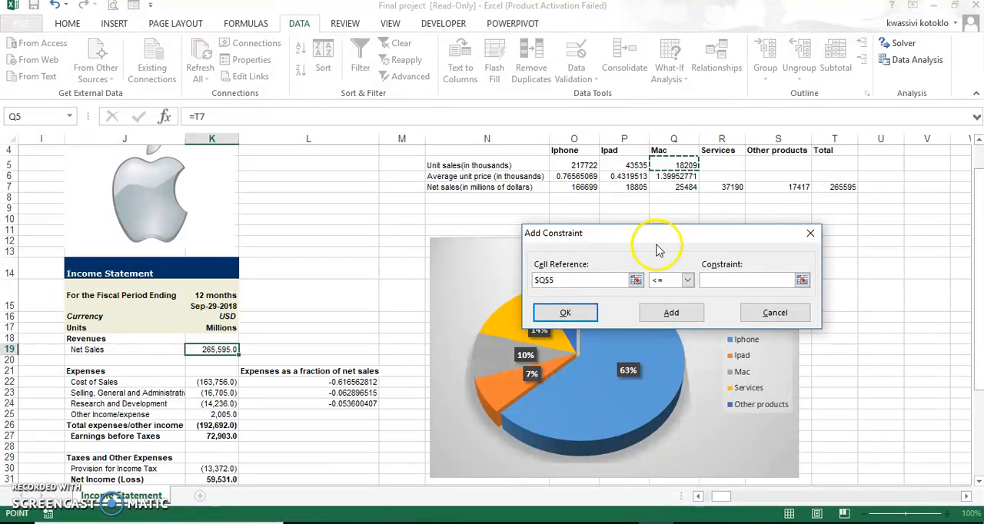
{"action": "left_click", "coordinate": [686, 280]}
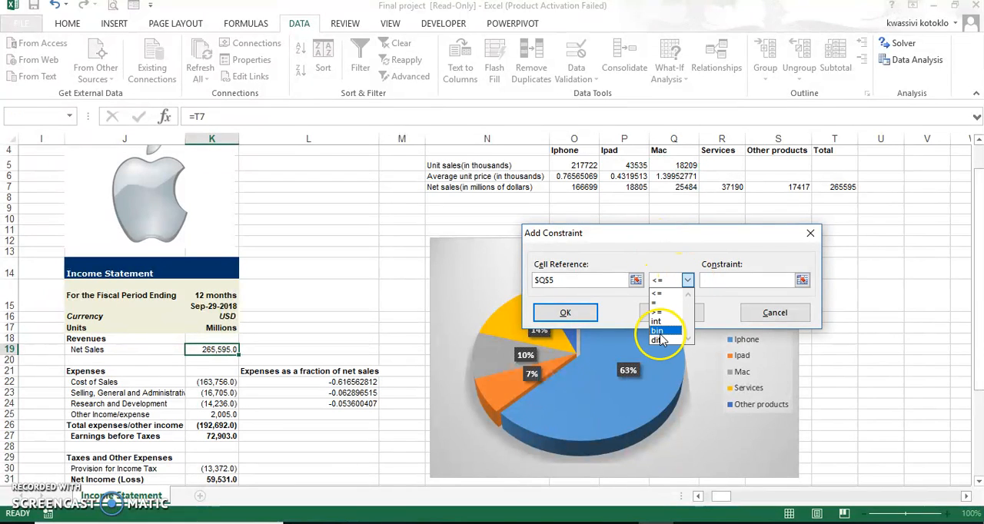
{"action": "left_click", "coordinate": [661, 321]}
{"action": "left_click", "coordinate": [676, 315]}
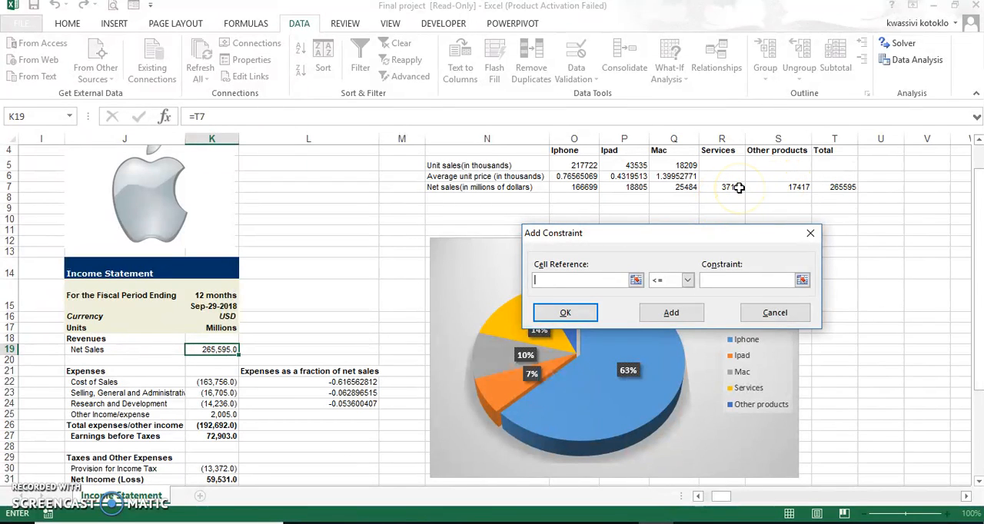
- Add a constraint fixing the Services net sales in R7 as = 37190
{"action": "left_click", "coordinate": [688, 280]}
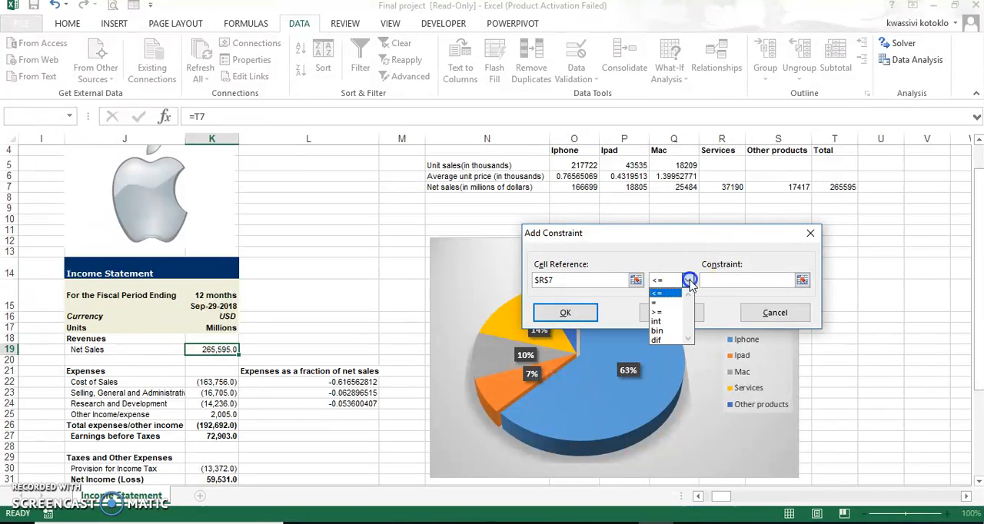
{"action": "left_click", "coordinate": [667, 303]}
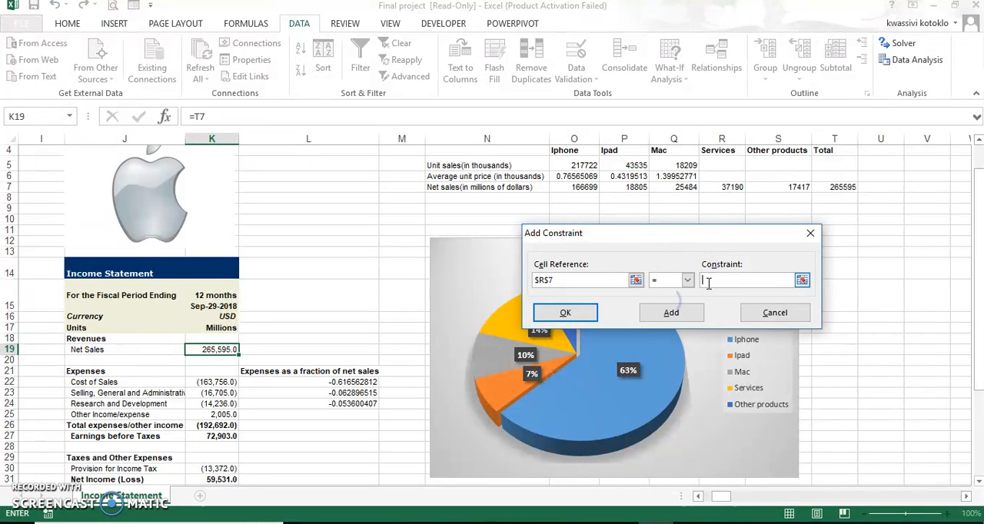
{"action": "left_click", "coordinate": [710, 282]}
{"action": "type", "text": "37190"}
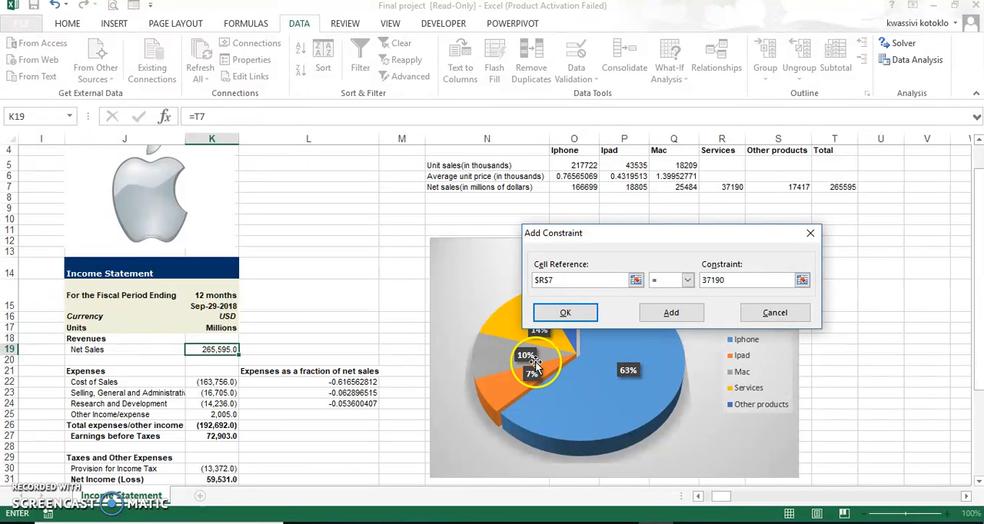
{"action": "left_click", "coordinate": [661, 313]}
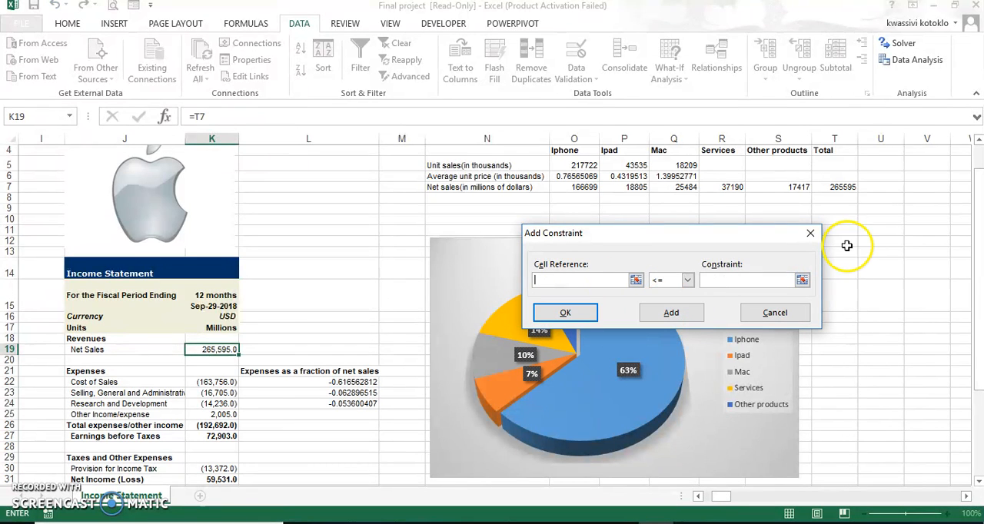
- Add a constraint fixing the Other products net sales in S7 as = 17417, and return to the Solver parameters
{"action": "left_click", "coordinate": [791, 189]}
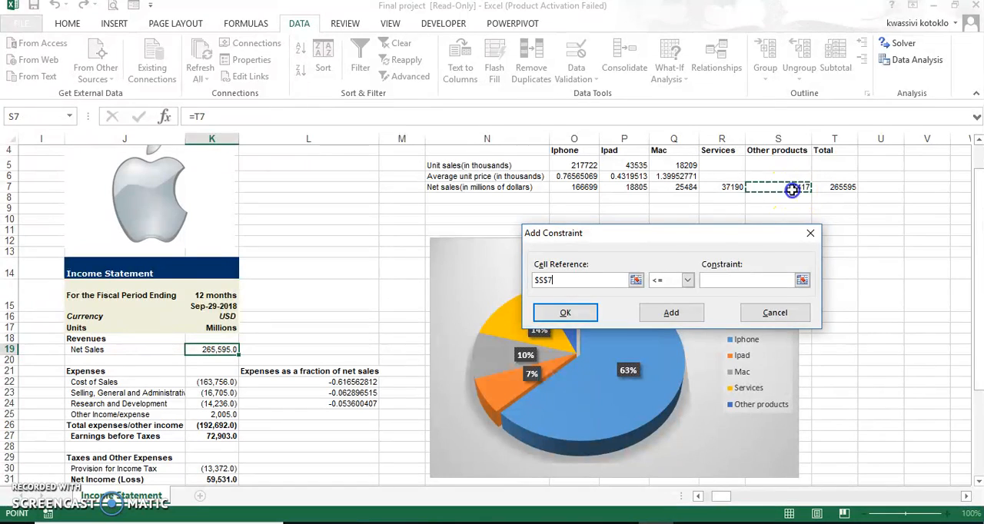
{"action": "left_click", "coordinate": [687, 281]}
{"action": "left_click", "coordinate": [670, 303]}
{"action": "left_click", "coordinate": [711, 282]}
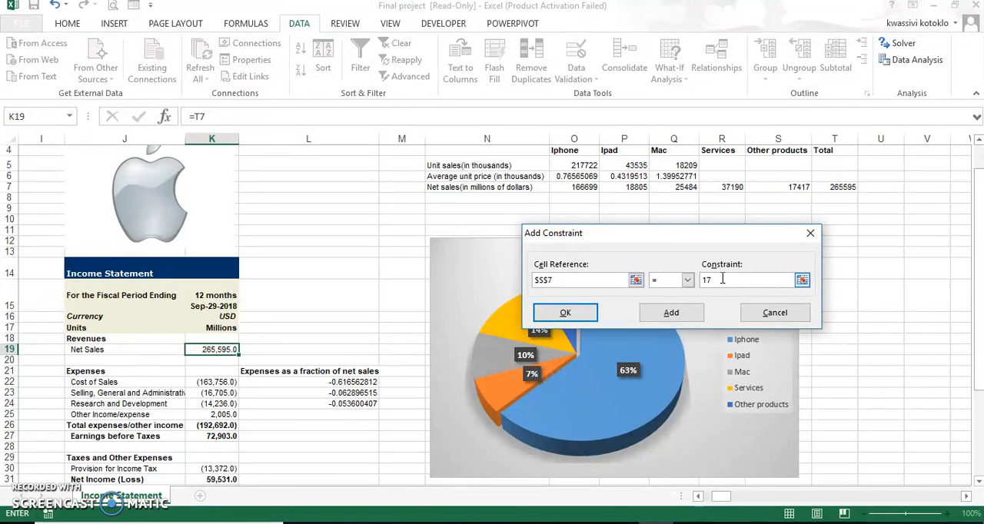
{"action": "type", "text": "17417"}
{"action": "left_click", "coordinate": [669, 310]}
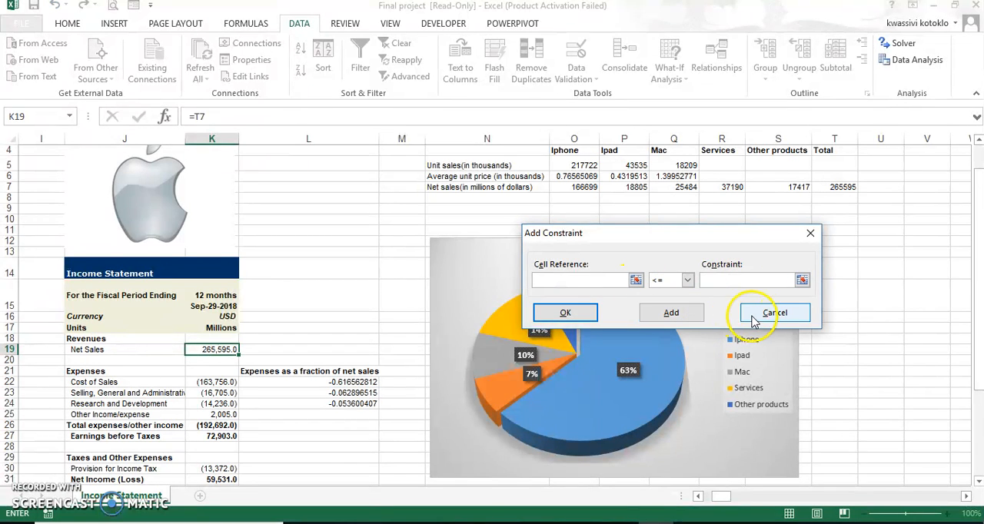
{"action": "left_click", "coordinate": [577, 309]}
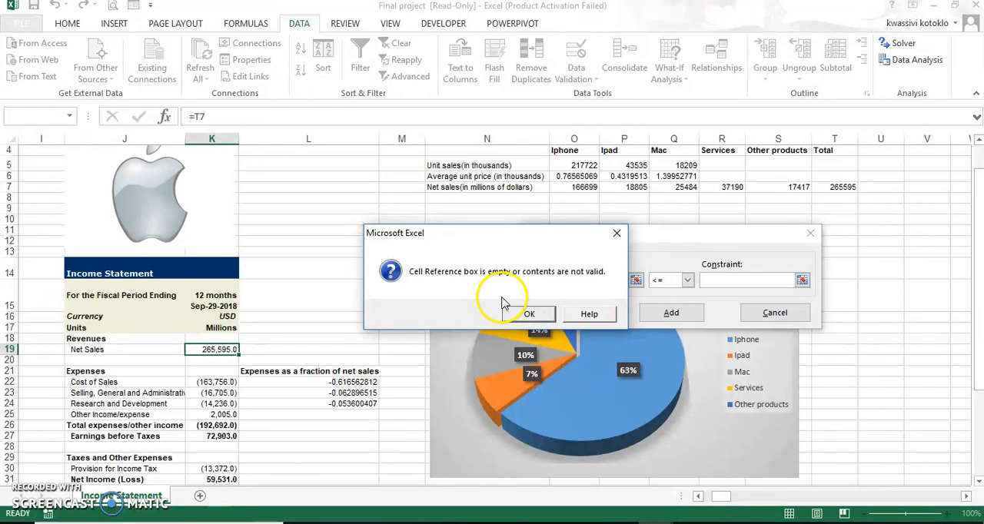
{"action": "left_click", "coordinate": [538, 315]}
{"action": "left_click", "coordinate": [777, 313]}
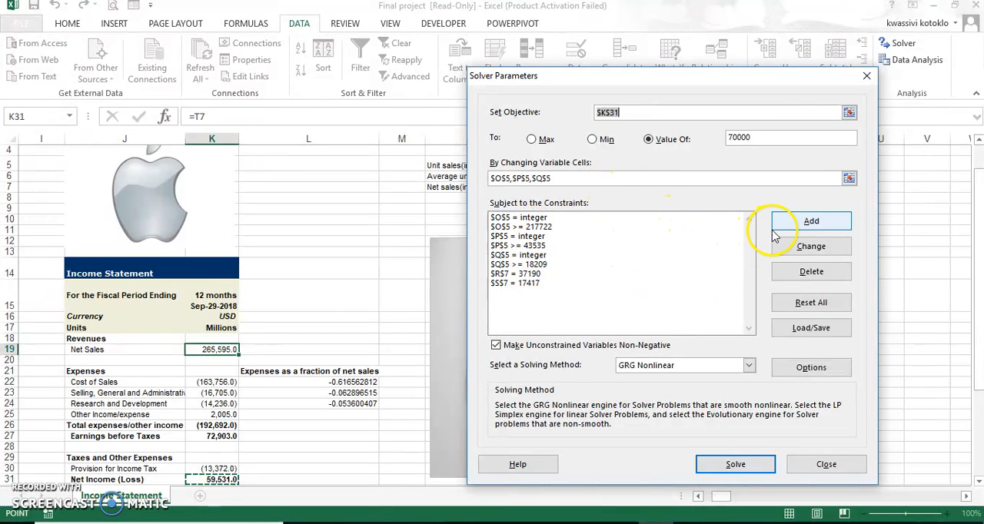
- Run Solver and keep its solution, generating an Answer report
{"action": "left_click", "coordinate": [749, 467]}
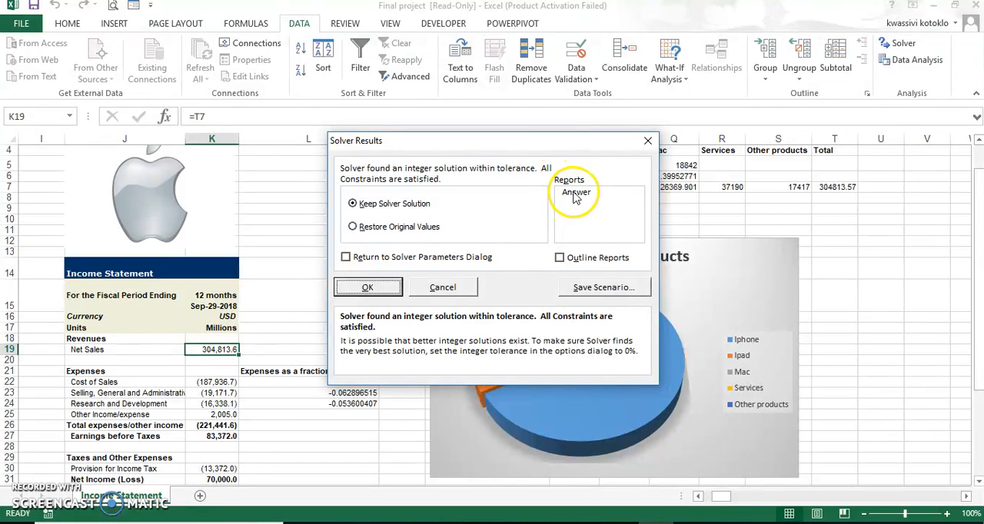
{"action": "left_click", "coordinate": [575, 193]}
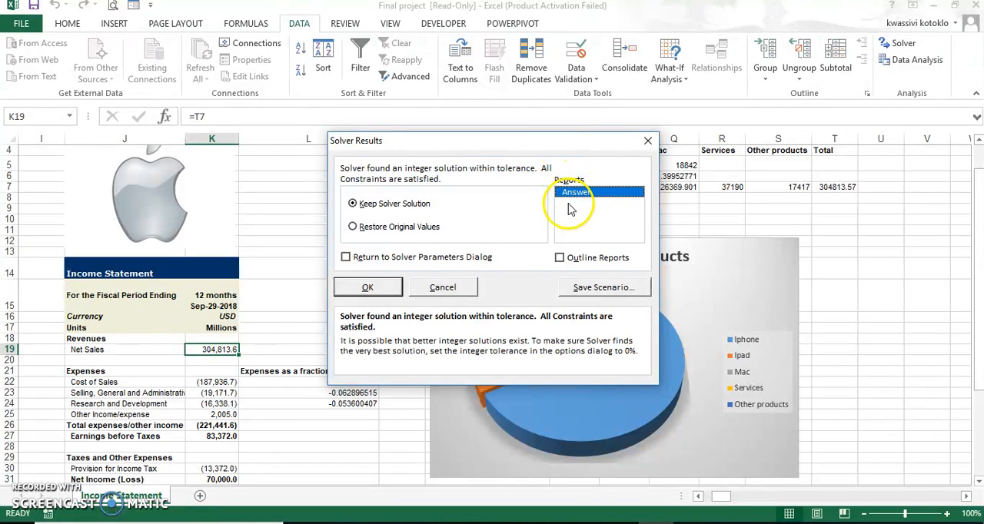
{"action": "left_click", "coordinate": [369, 287]}
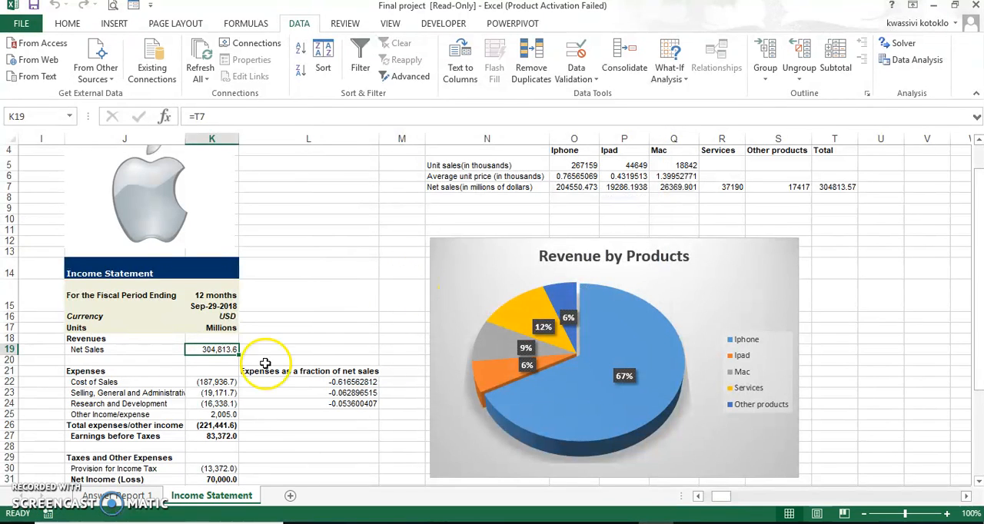
- Examine the Solver answer report and compare it with the Income Statement sheet's net income, product sales table and revenue pie chart
{"action": "left_click", "coordinate": [116, 496]}
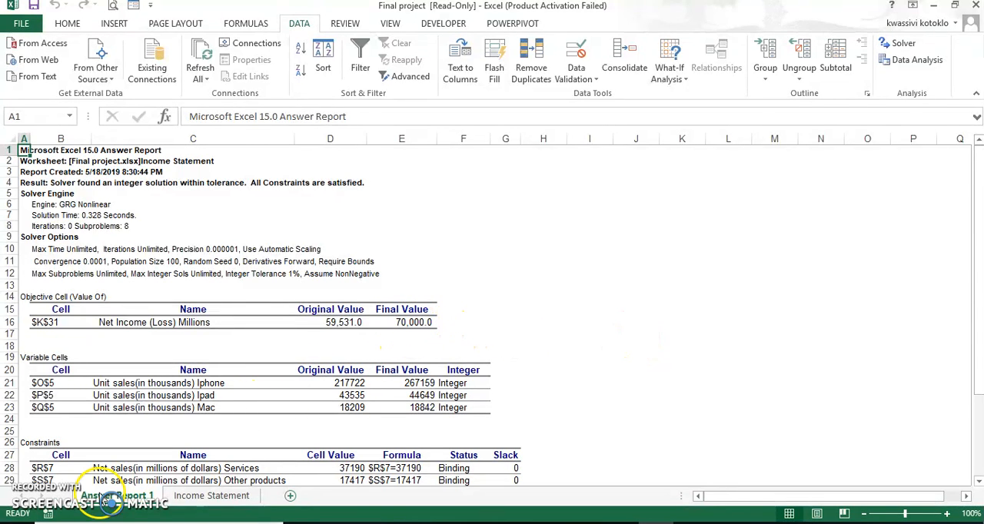
{"action": "left_click", "coordinate": [189, 498]}
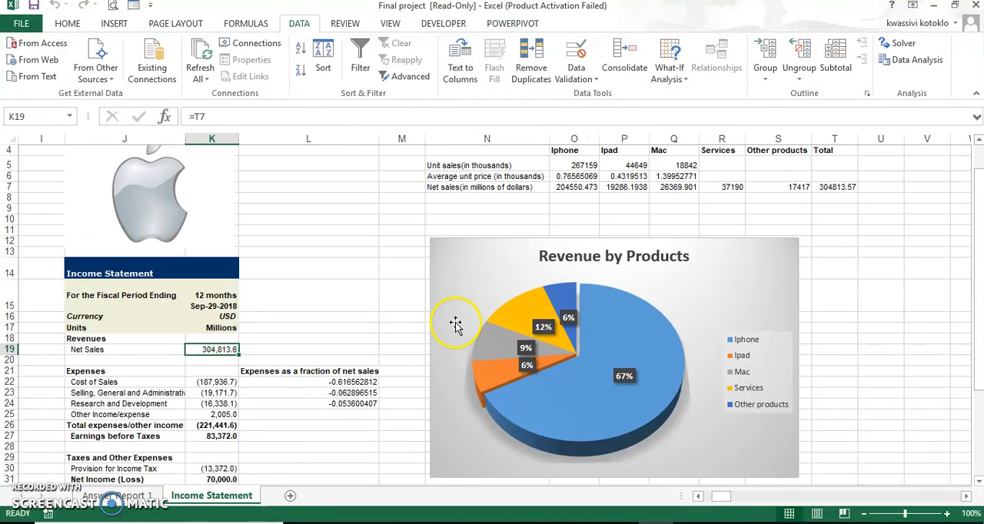
{"action": "scroll", "coordinate": [407, 345], "scroll_direction": "down", "scroll_amount": 3}
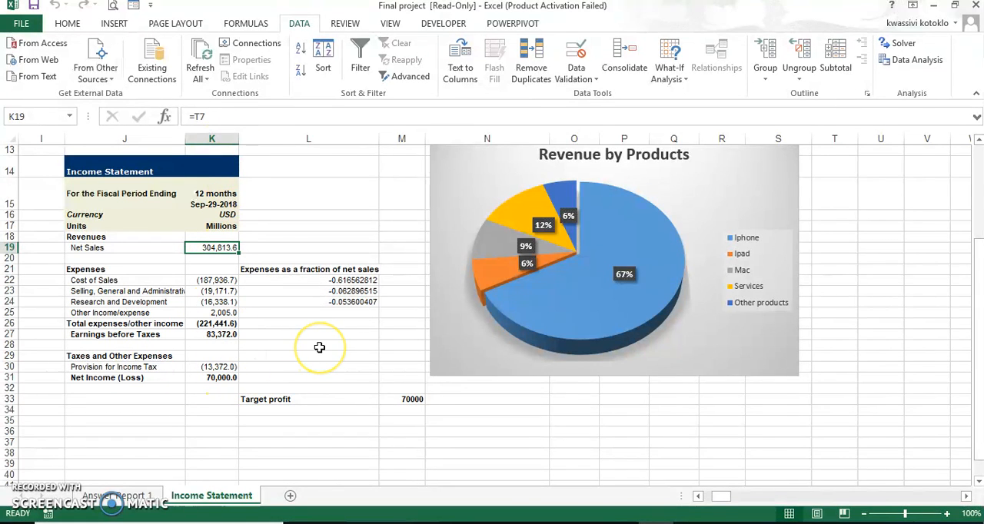
{"action": "scroll", "coordinate": [319, 348], "scroll_direction": "up", "scroll_amount": 3}
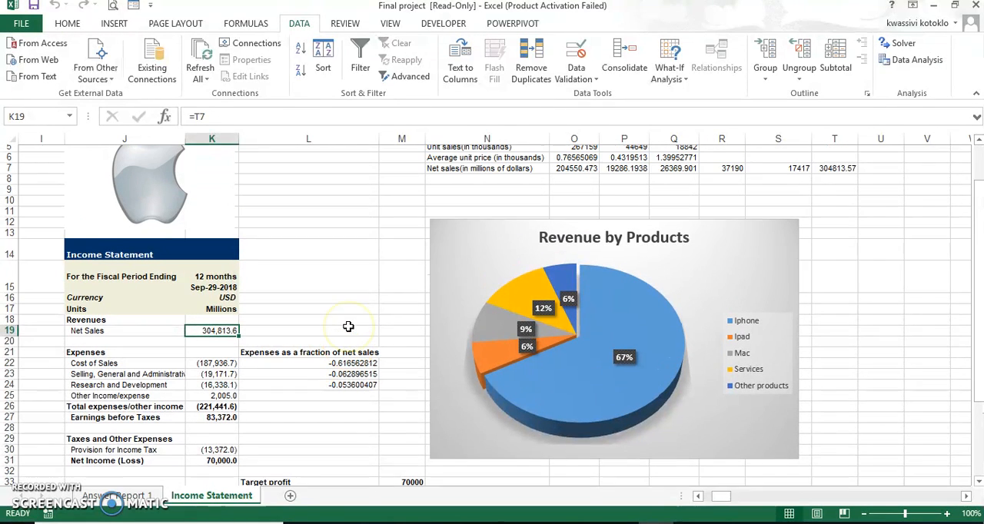
{"action": "scroll", "coordinate": [349, 327], "scroll_direction": "up", "scroll_amount": 1}
{"action": "scroll", "coordinate": [349, 329], "scroll_direction": "up", "scroll_amount": 1}
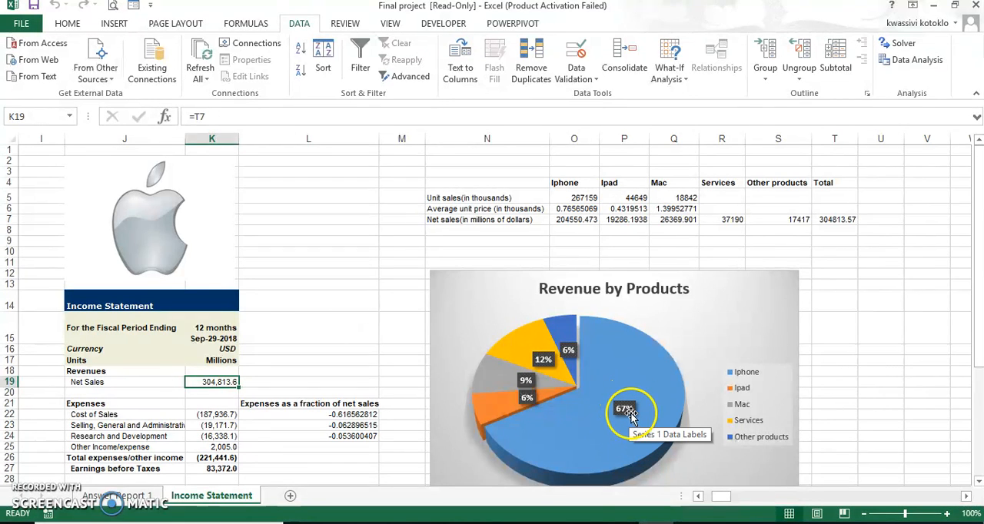
{"action": "mouse_move", "coordinate": [647, 377]}
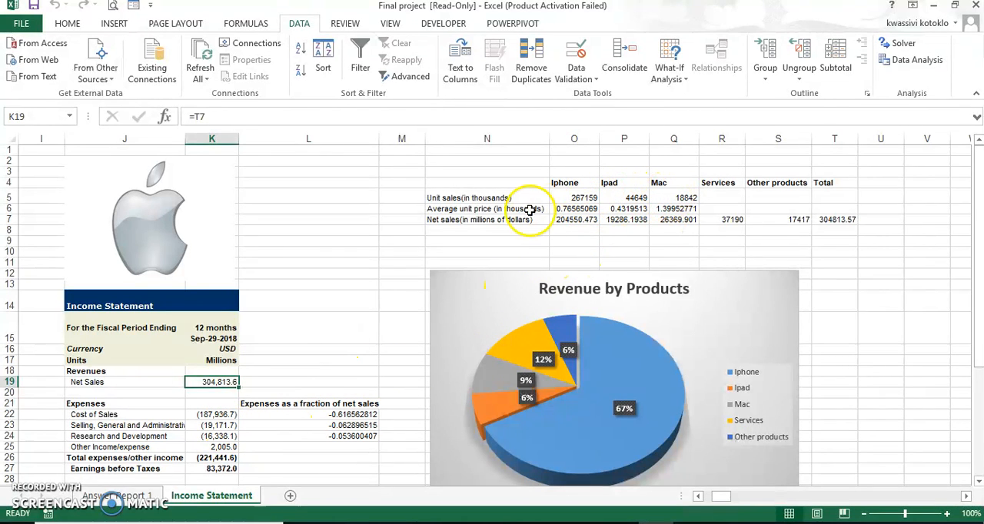
{"action": "scroll", "coordinate": [374, 319], "scroll_direction": "down", "scroll_amount": 2}
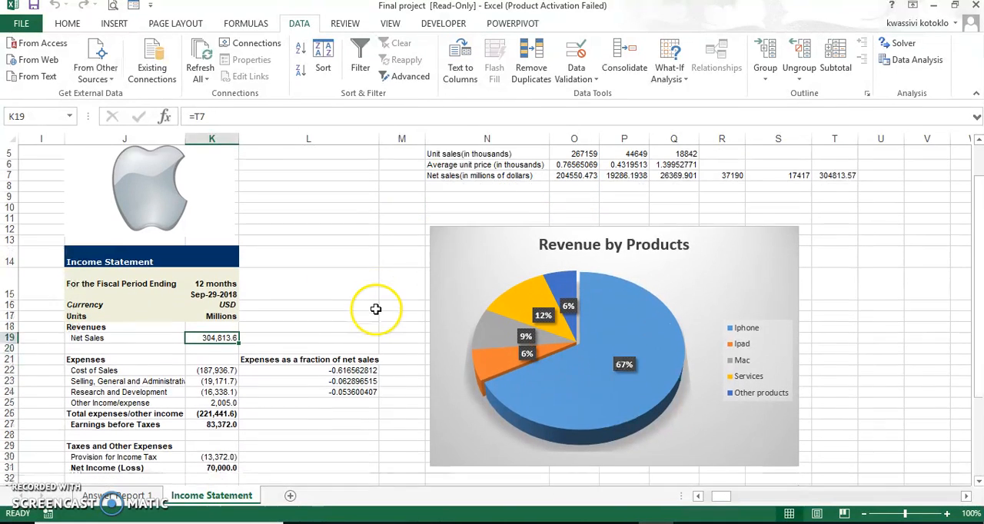